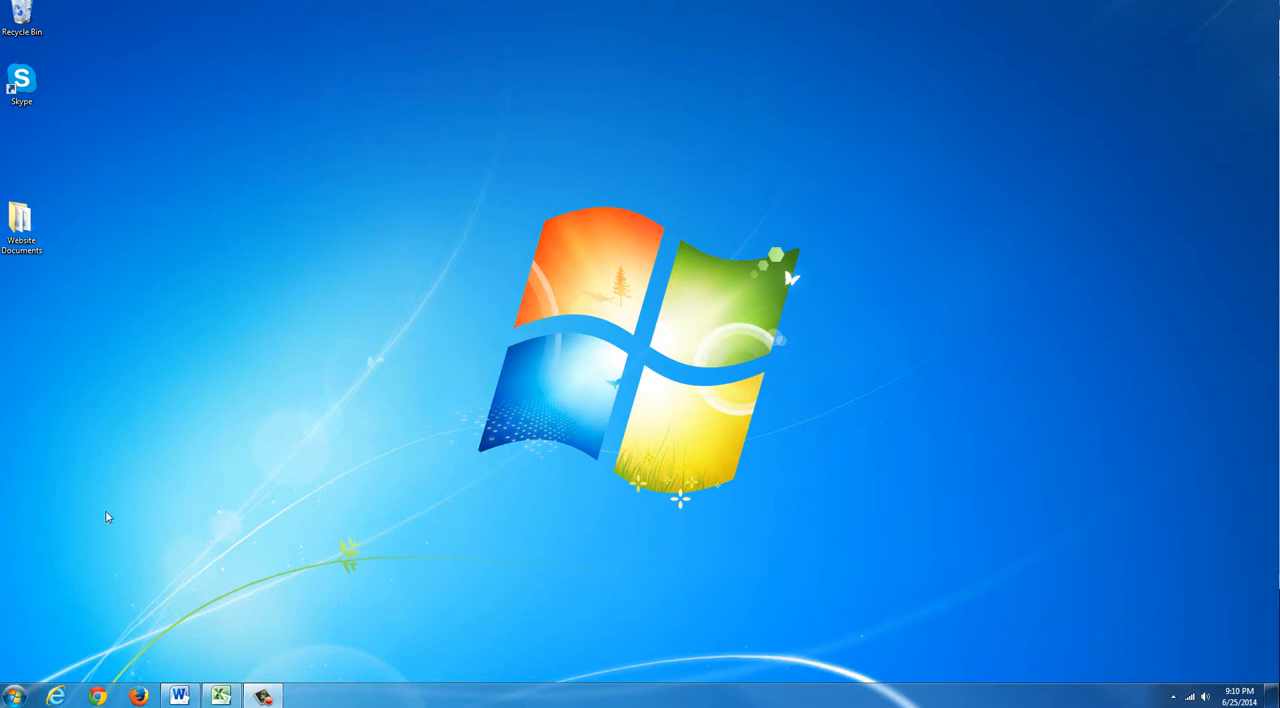
Step: Switch to the open Excel workbook, compare its Before and After sheets, and leave the After sheet active
left_click(221, 695)
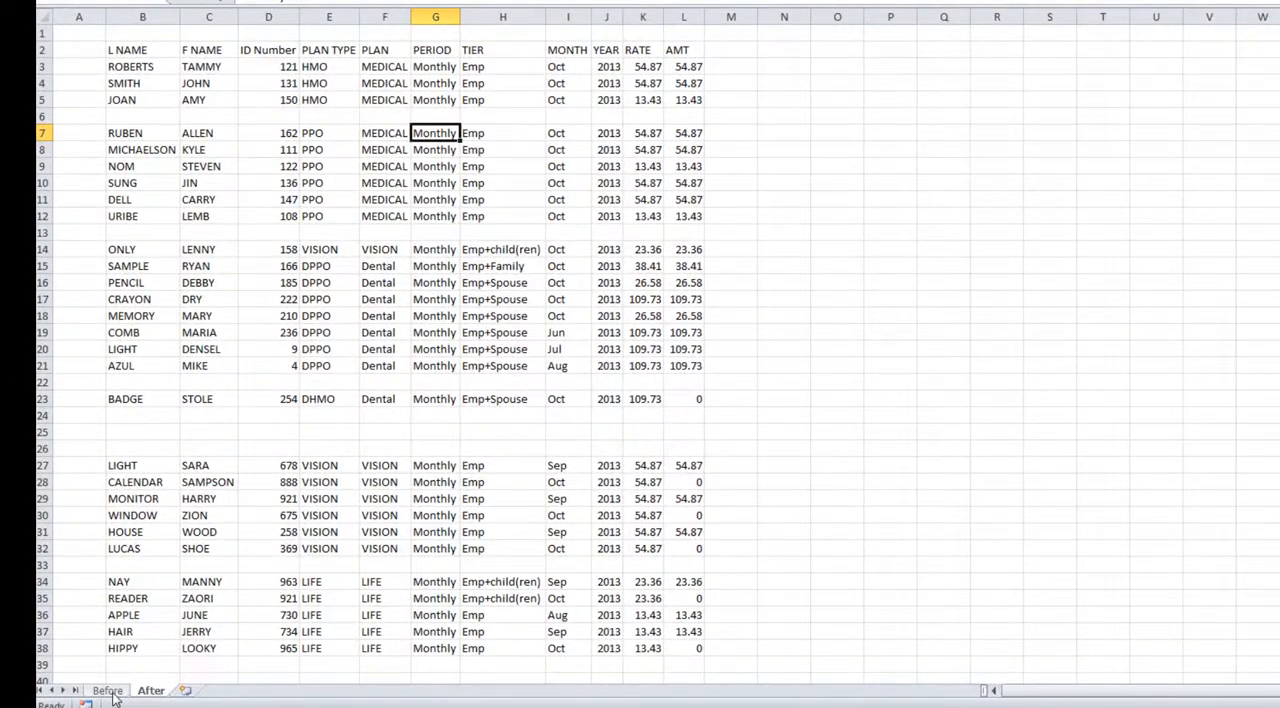
left_click(108, 691)
left_click(152, 691)
left_click(112, 692)
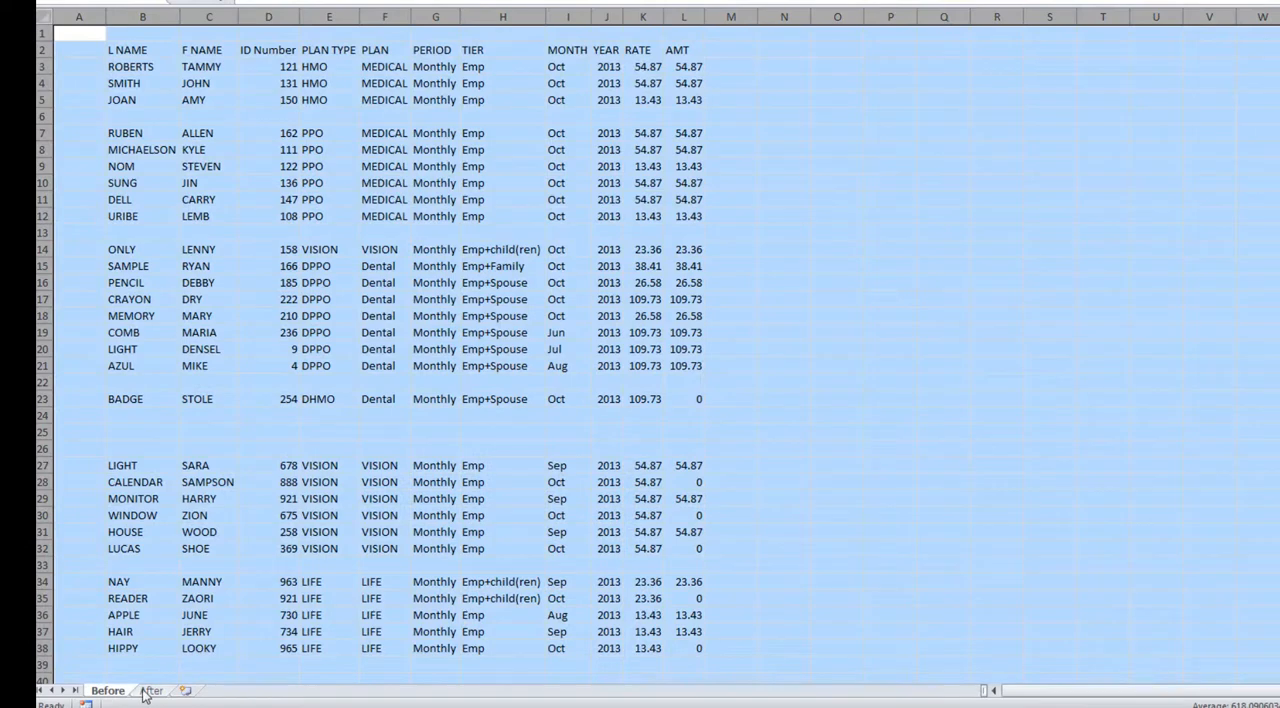
left_click(151, 691)
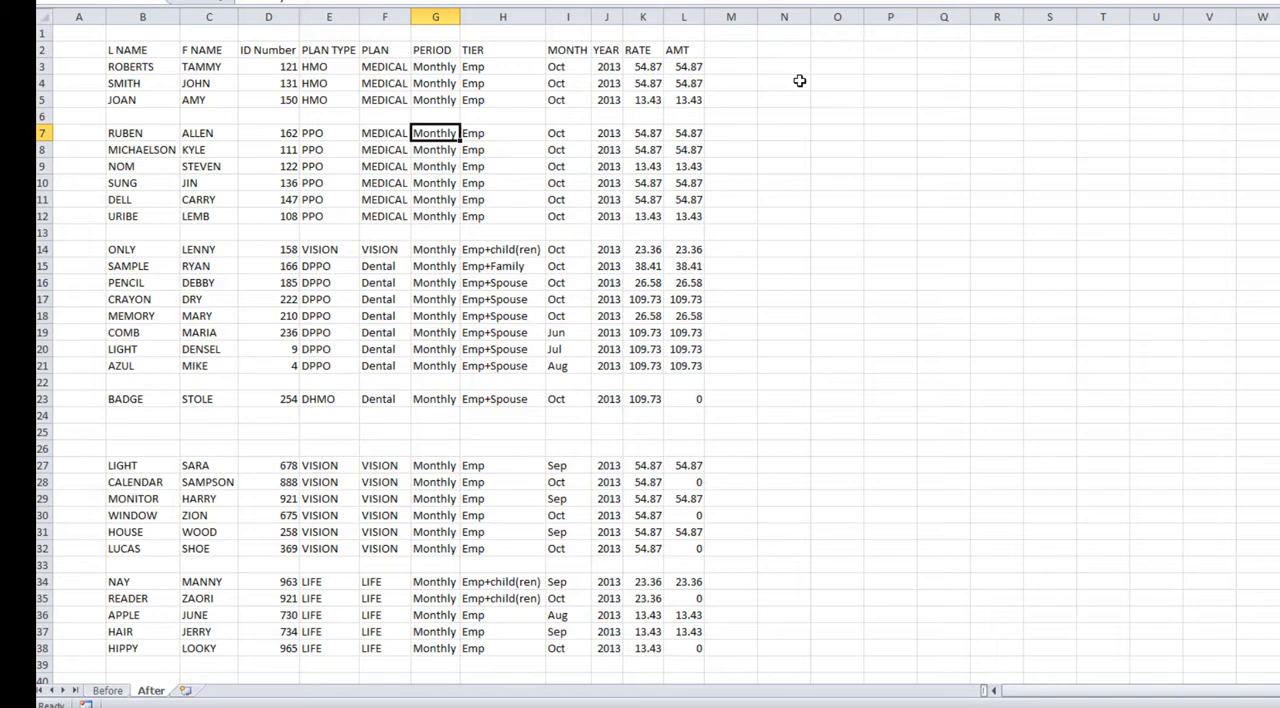
Step: Format the empty range O3:W14 as a table with headers in a purple medium style, and undo that table
left_click(837, 67)
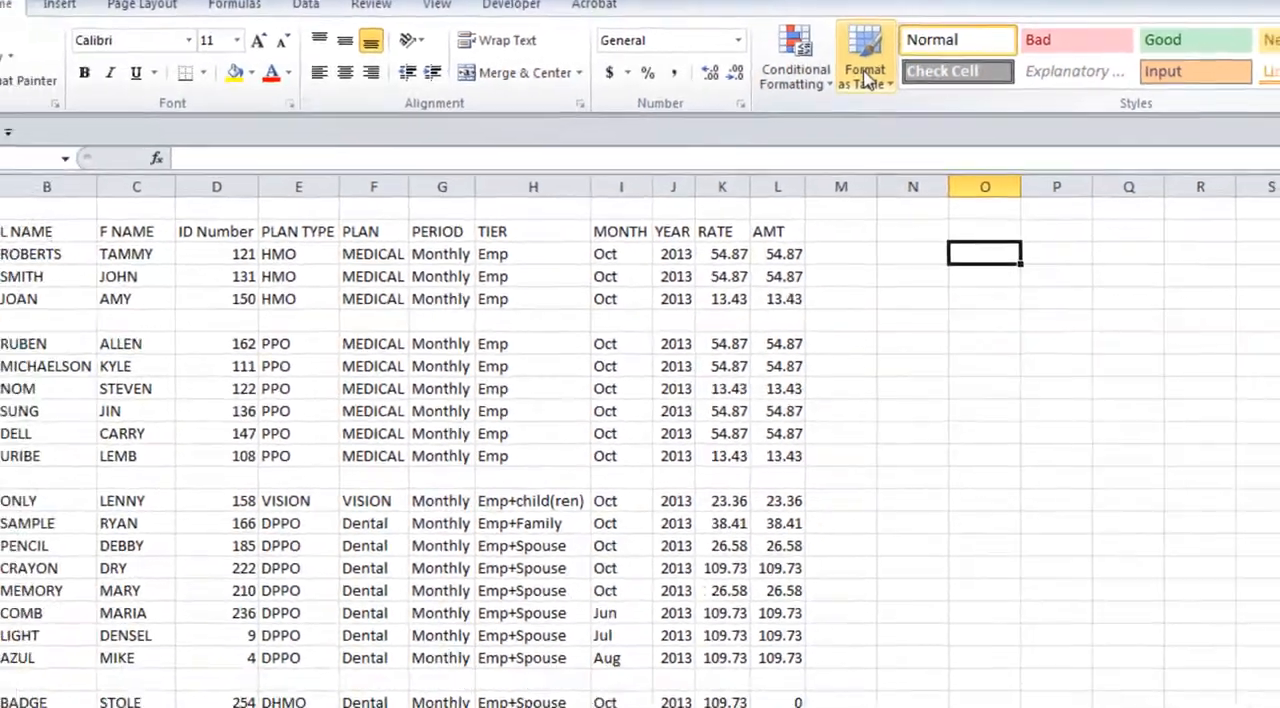
left_click(845, 127)
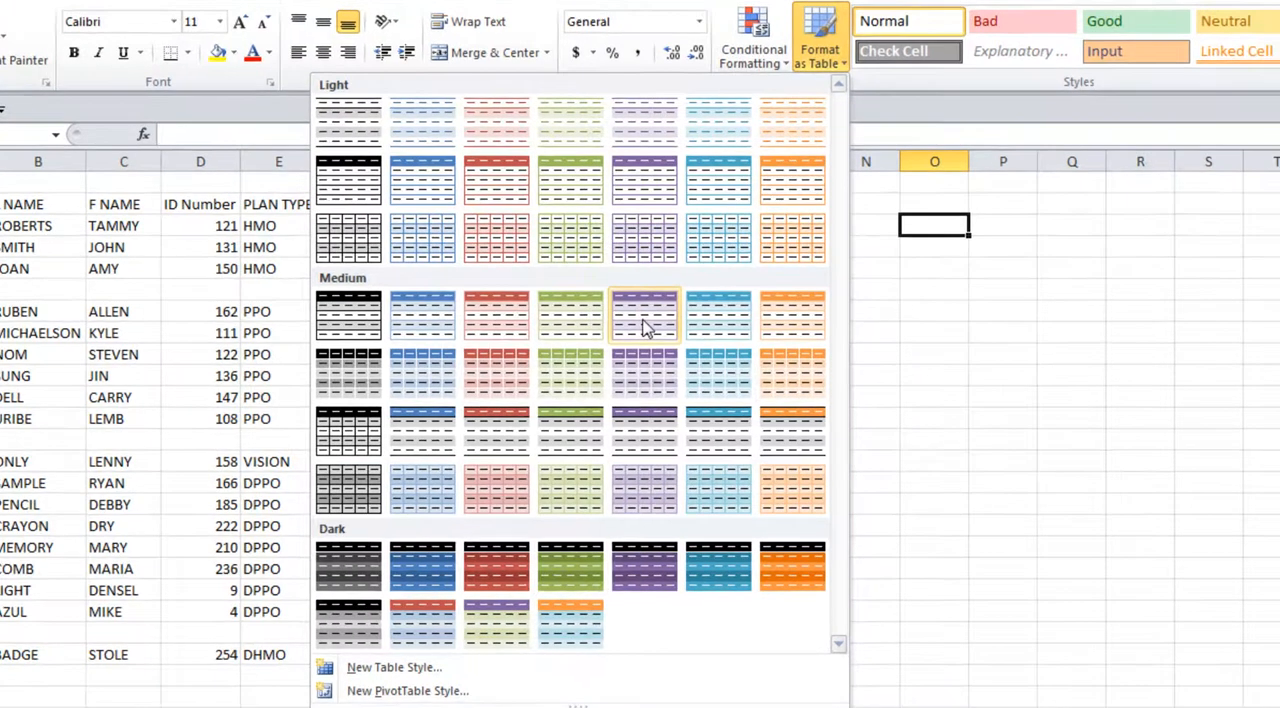
left_click(645, 328)
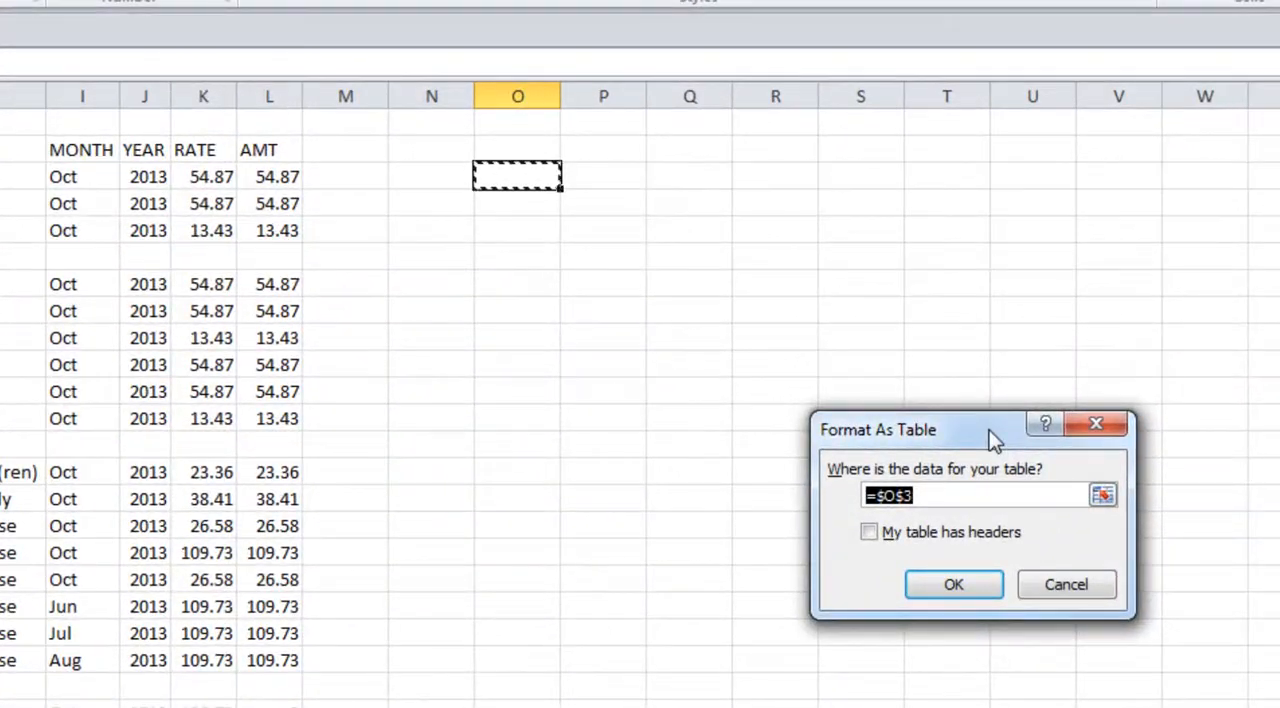
left_click_drag(989, 430, 744, 314)
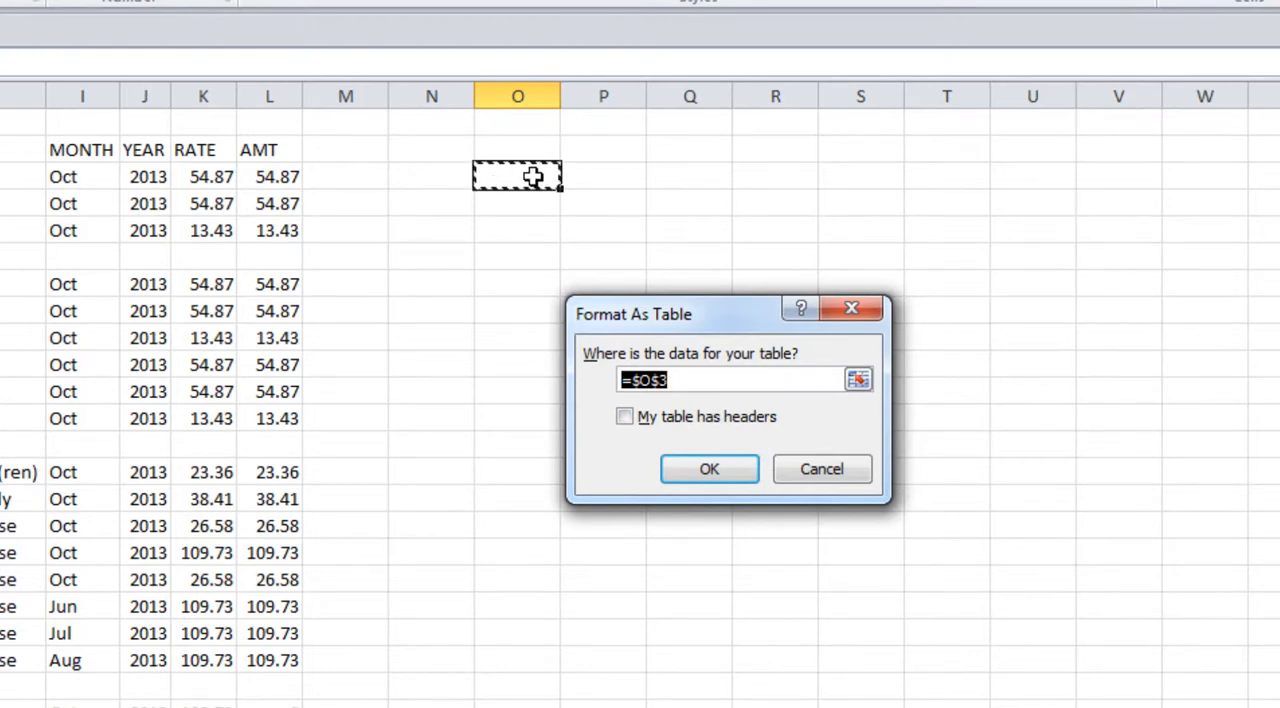
left_click_drag(533, 177, 1204, 481)
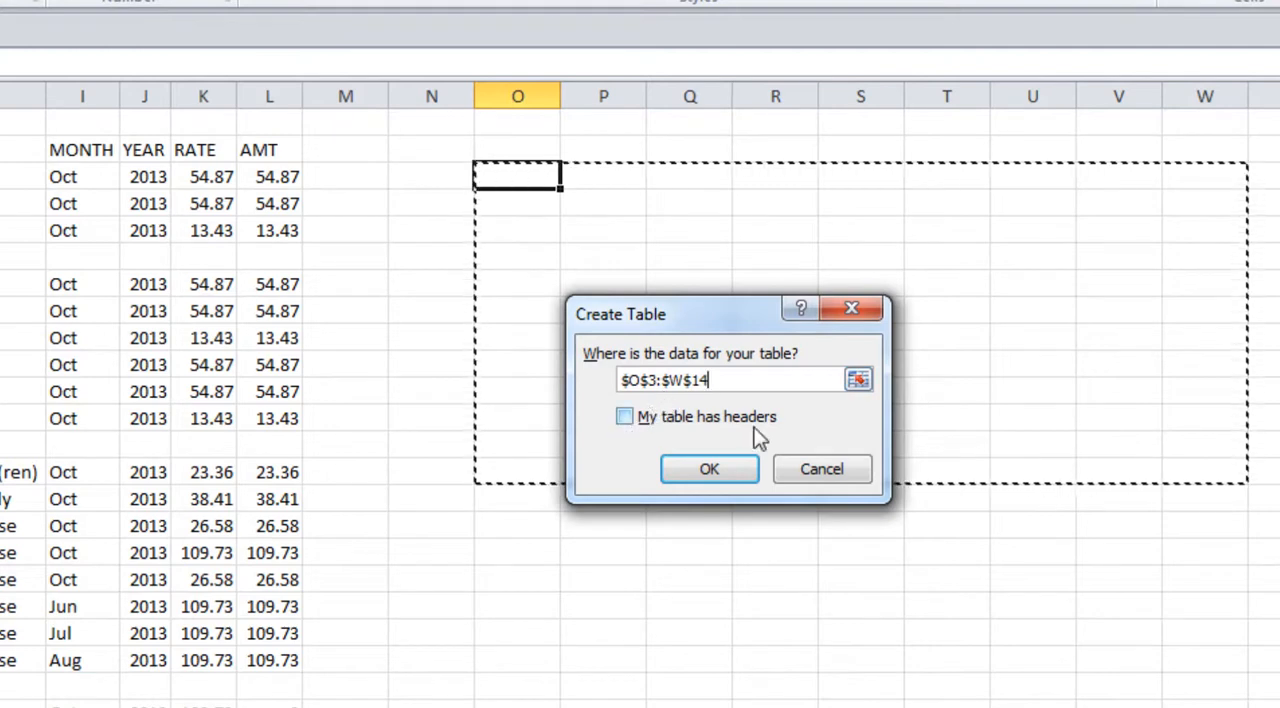
left_click(624, 417)
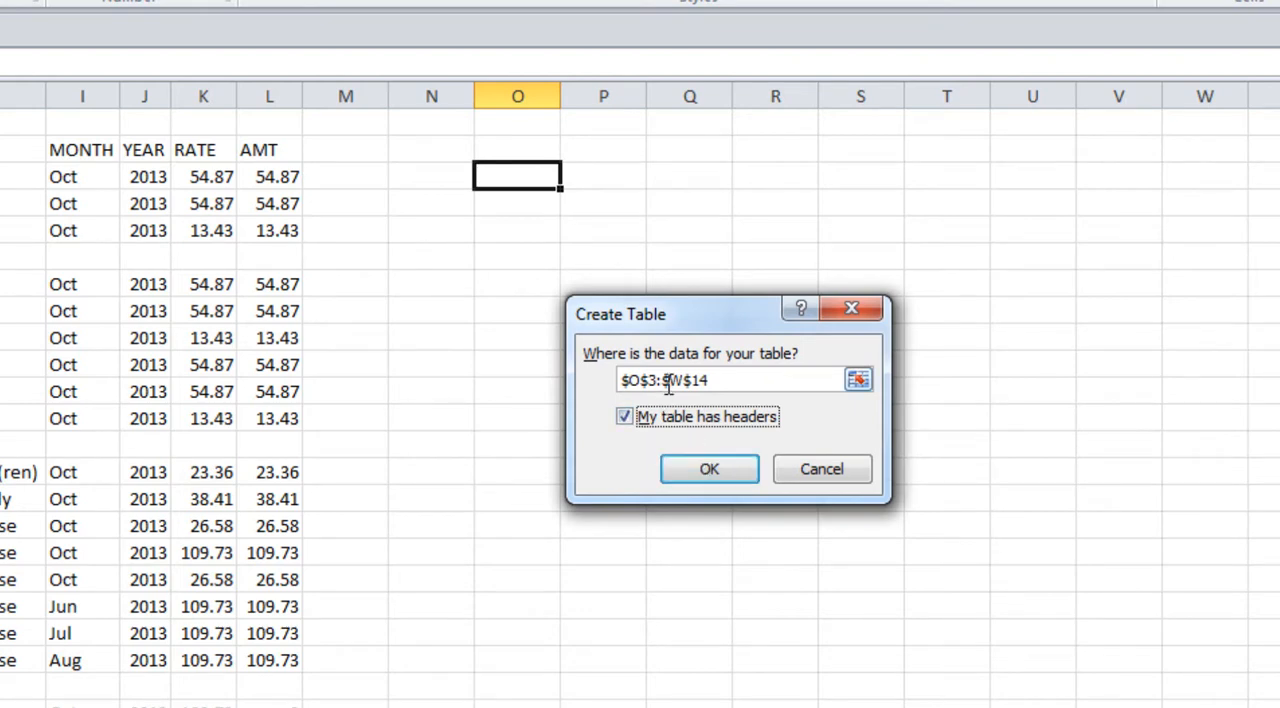
left_click(735, 383)
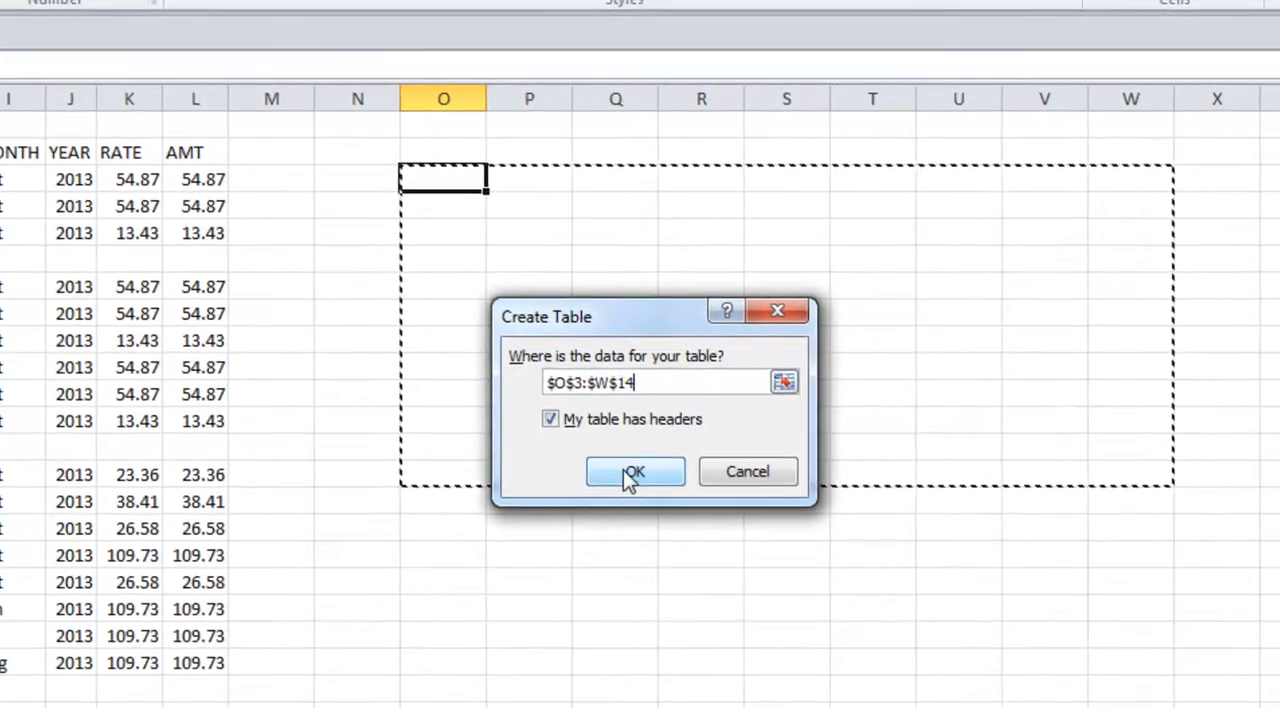
left_click(700, 470)
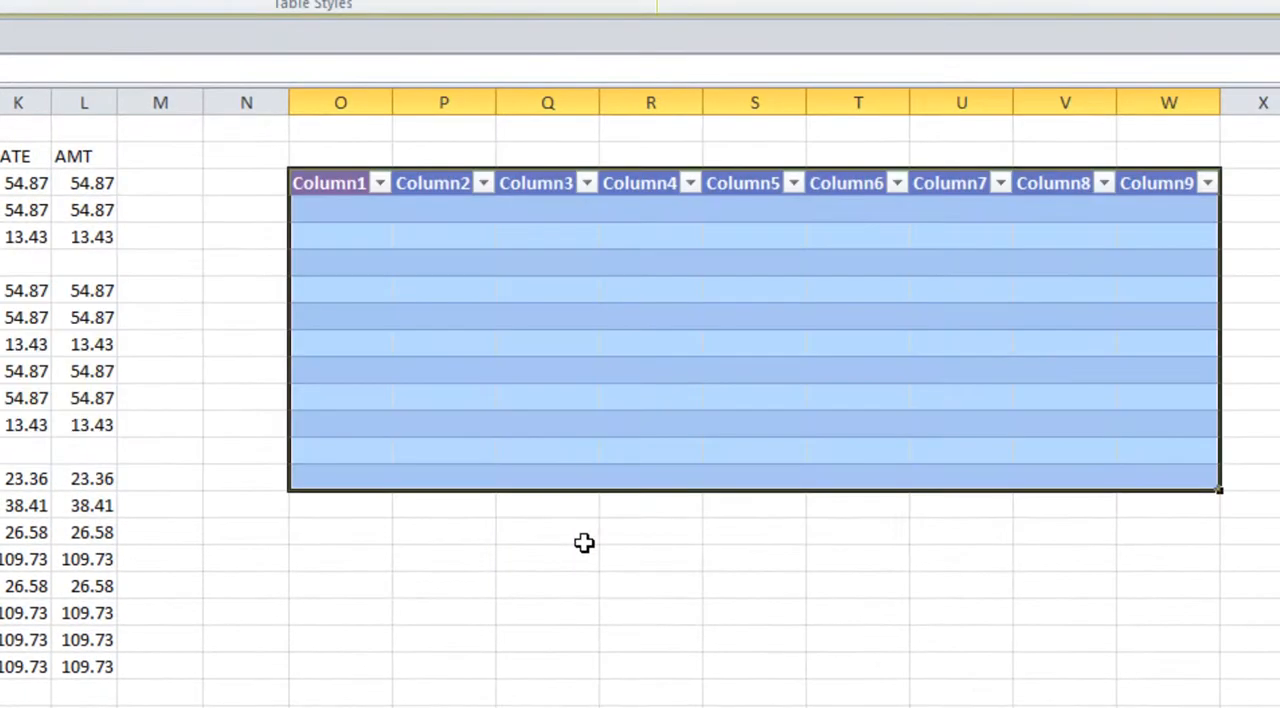
left_click(584, 543)
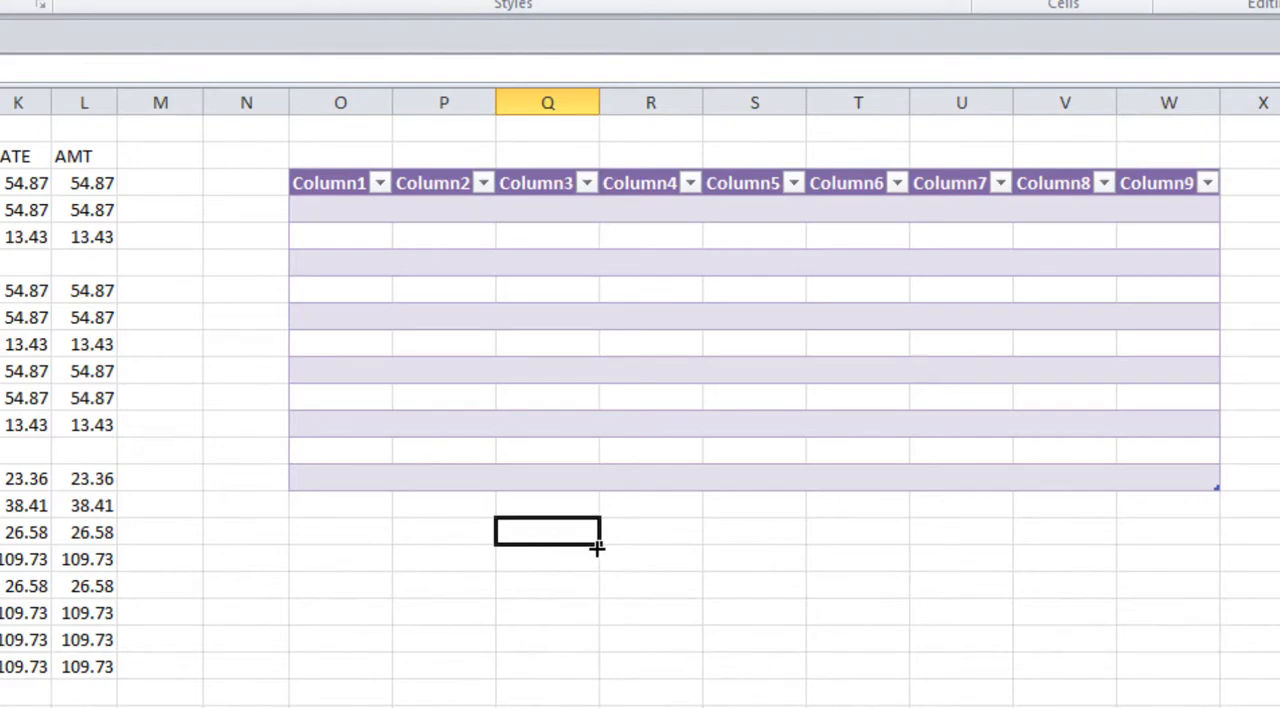
key("ctrl+z")
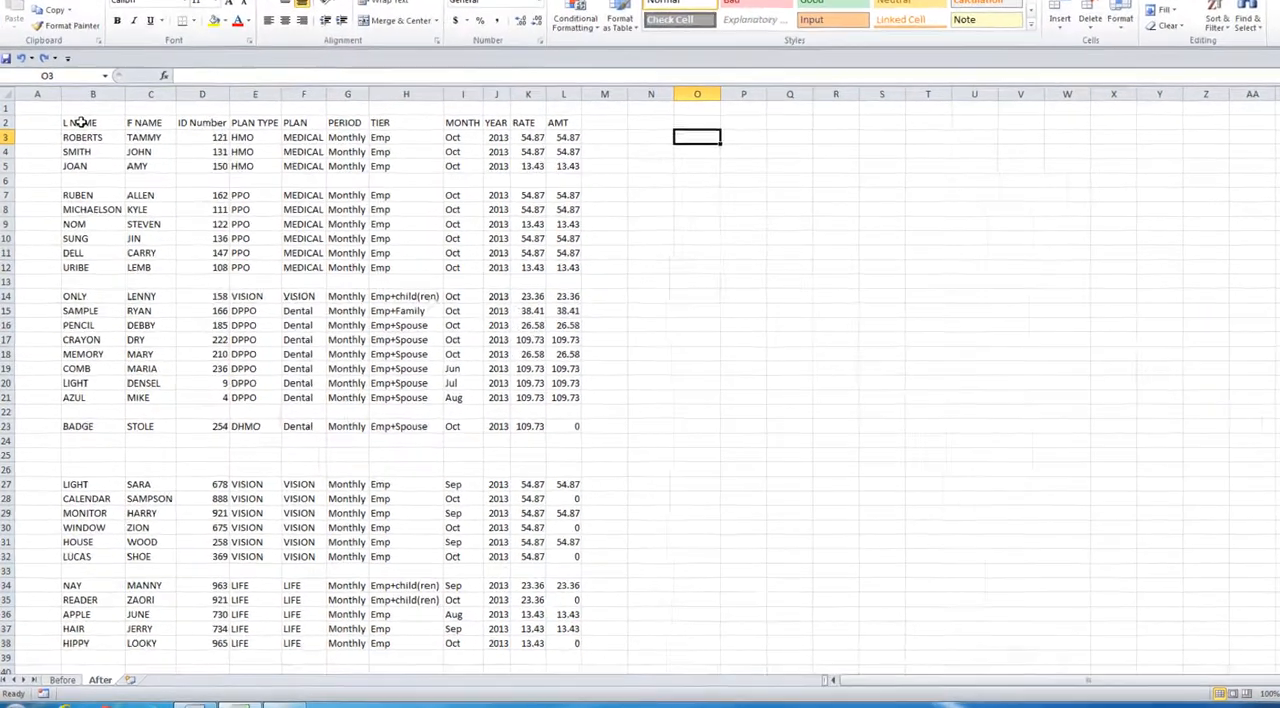
Step: Format the data range B2:L38 as a table with headers, using Table Style Medium 6
left_click(75, 147)
left_click_drag(75, 147, 427, 428)
left_click_drag(571, 462, 720, 695)
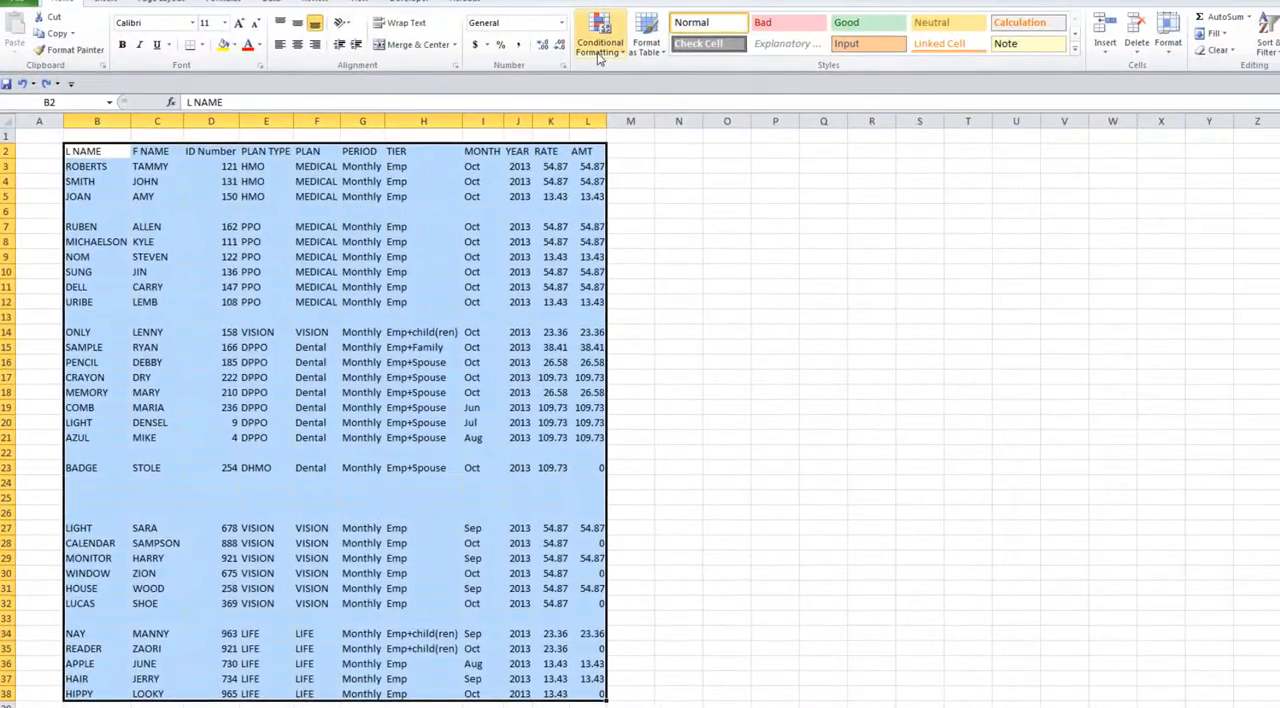
left_click(645, 52)
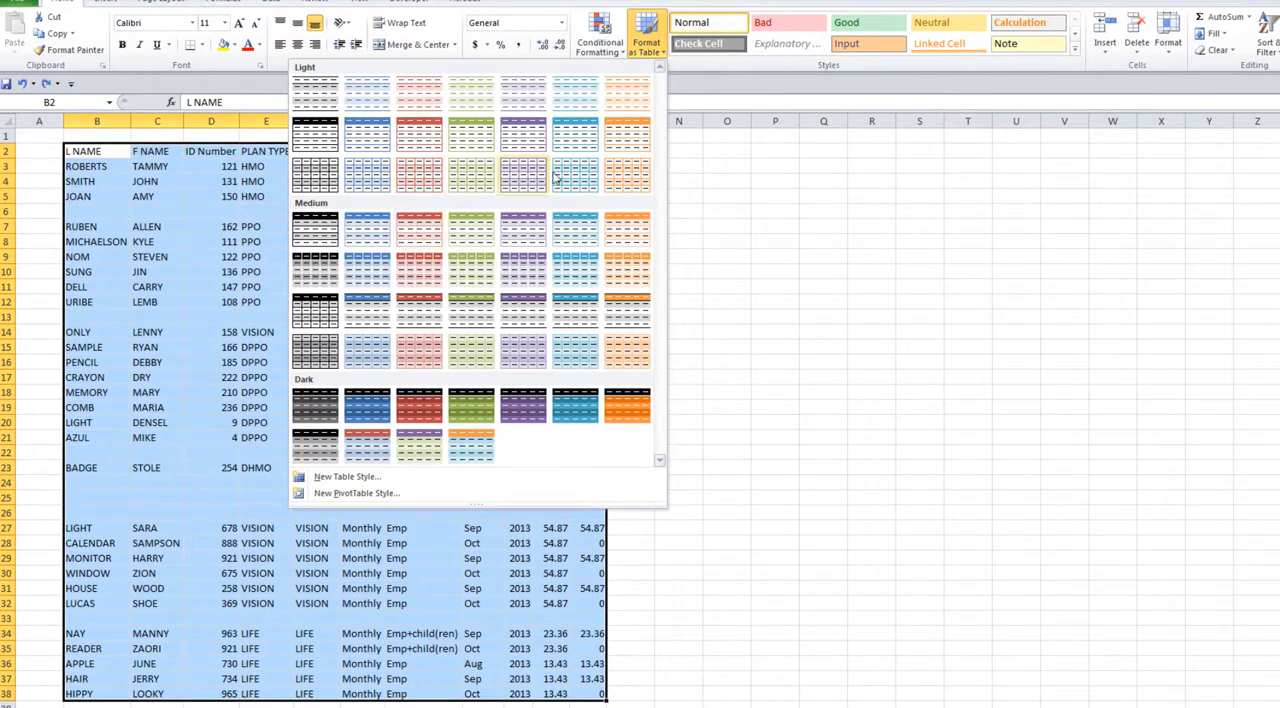
left_click(570, 230)
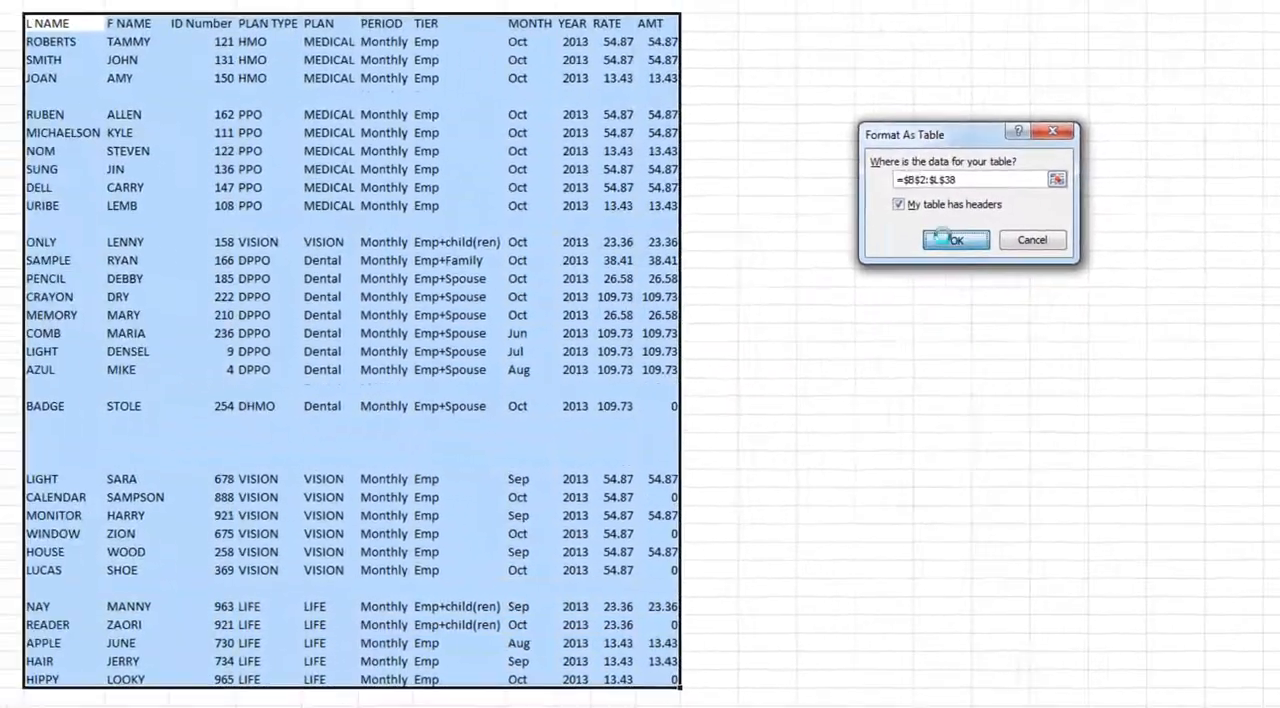
left_click(945, 239)
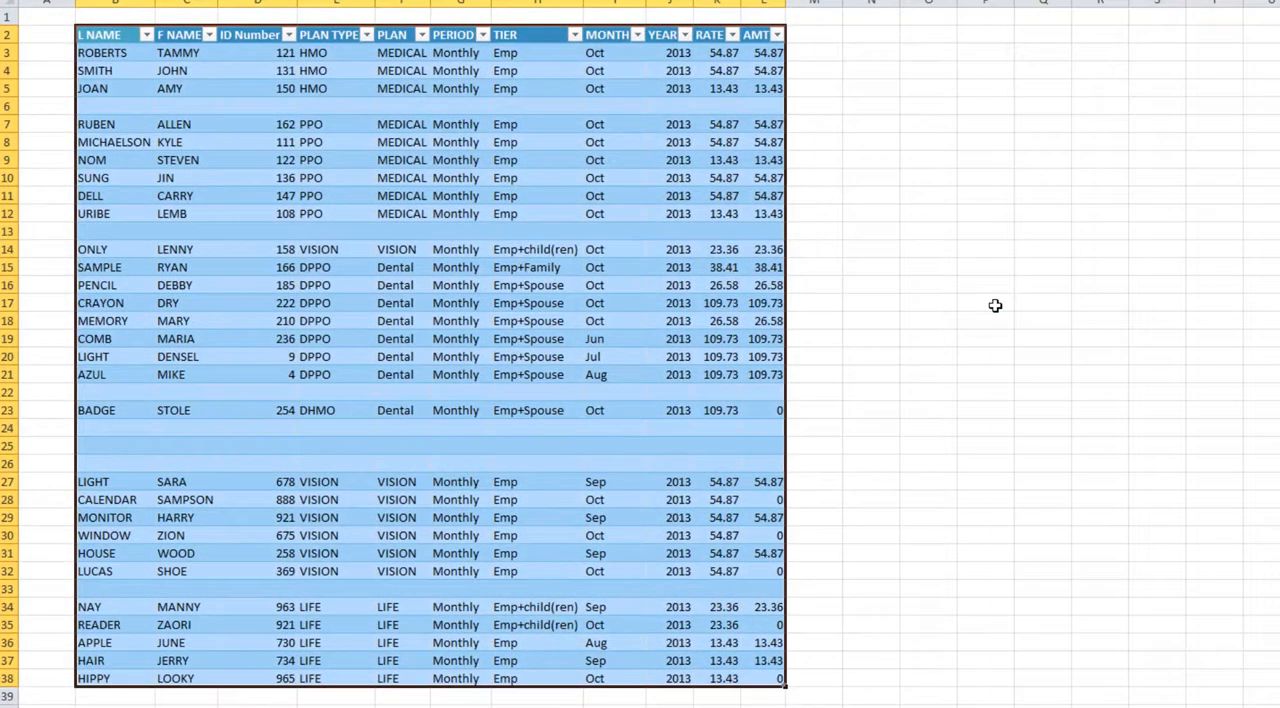
left_click(995, 305)
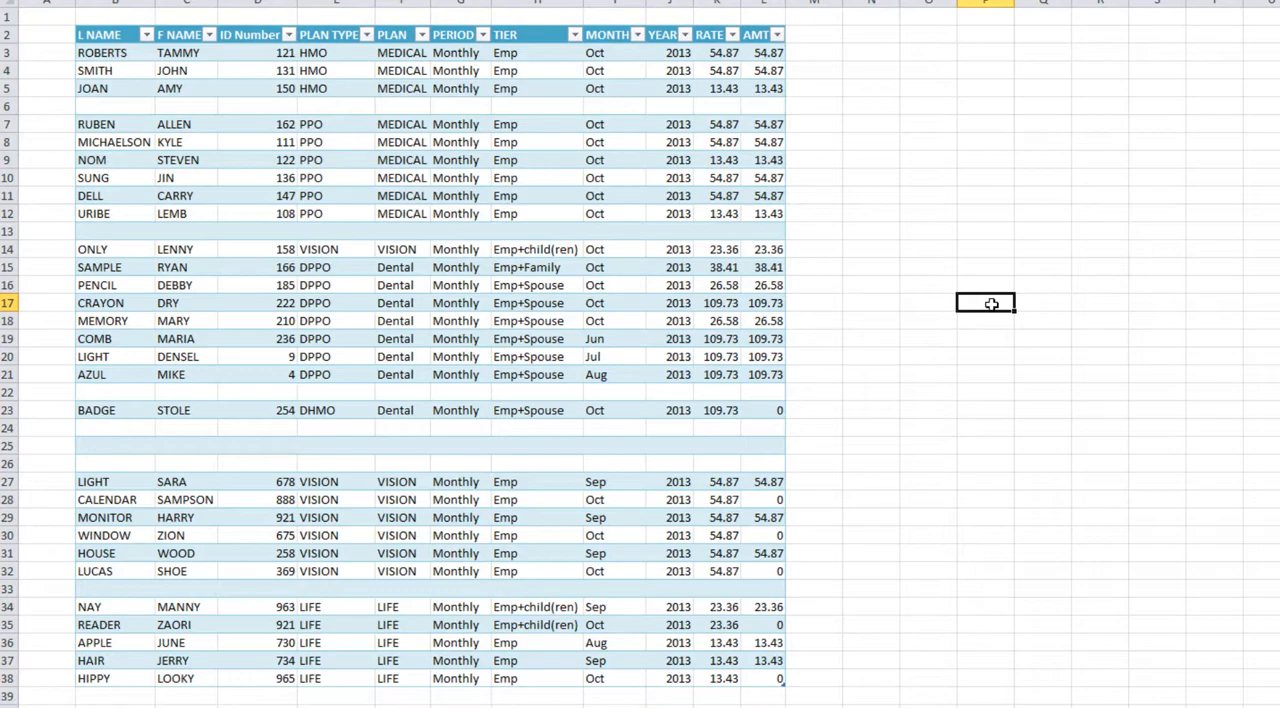
Step: Examine the table's header row, its data area and the alternating row banding
left_click(245, 36)
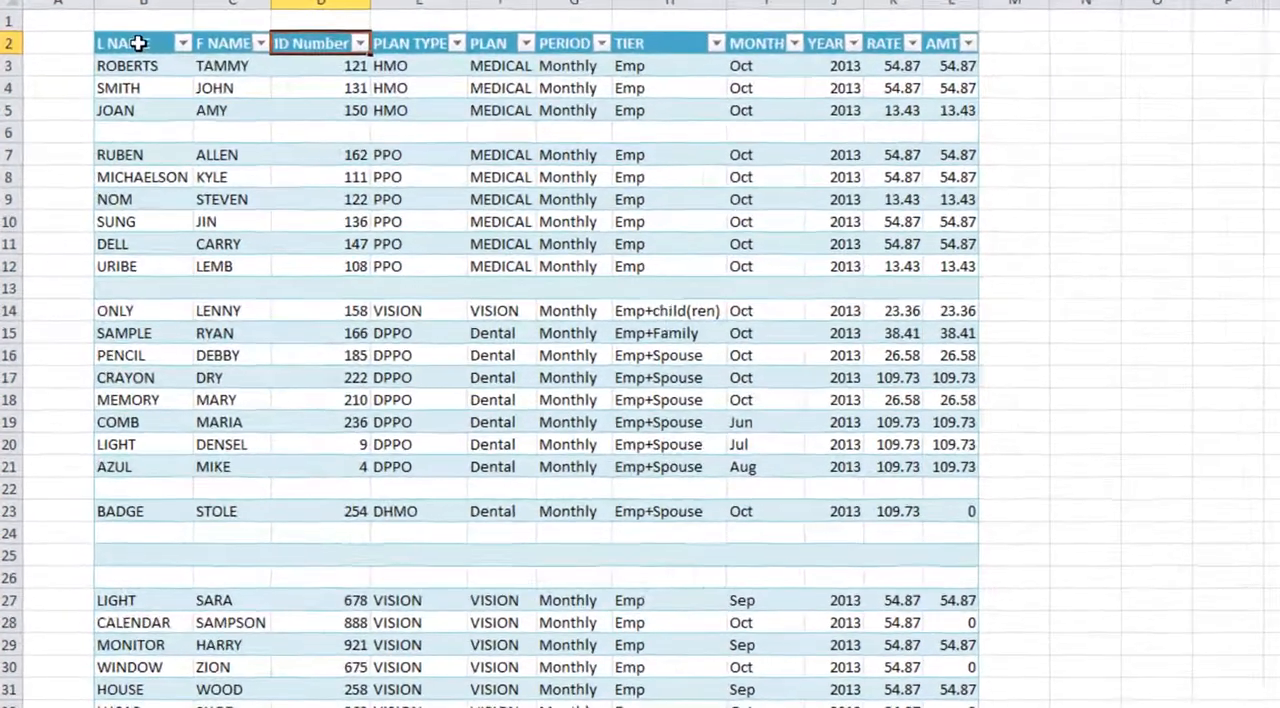
left_click_drag(138, 43, 965, 45)
left_click(713, 364)
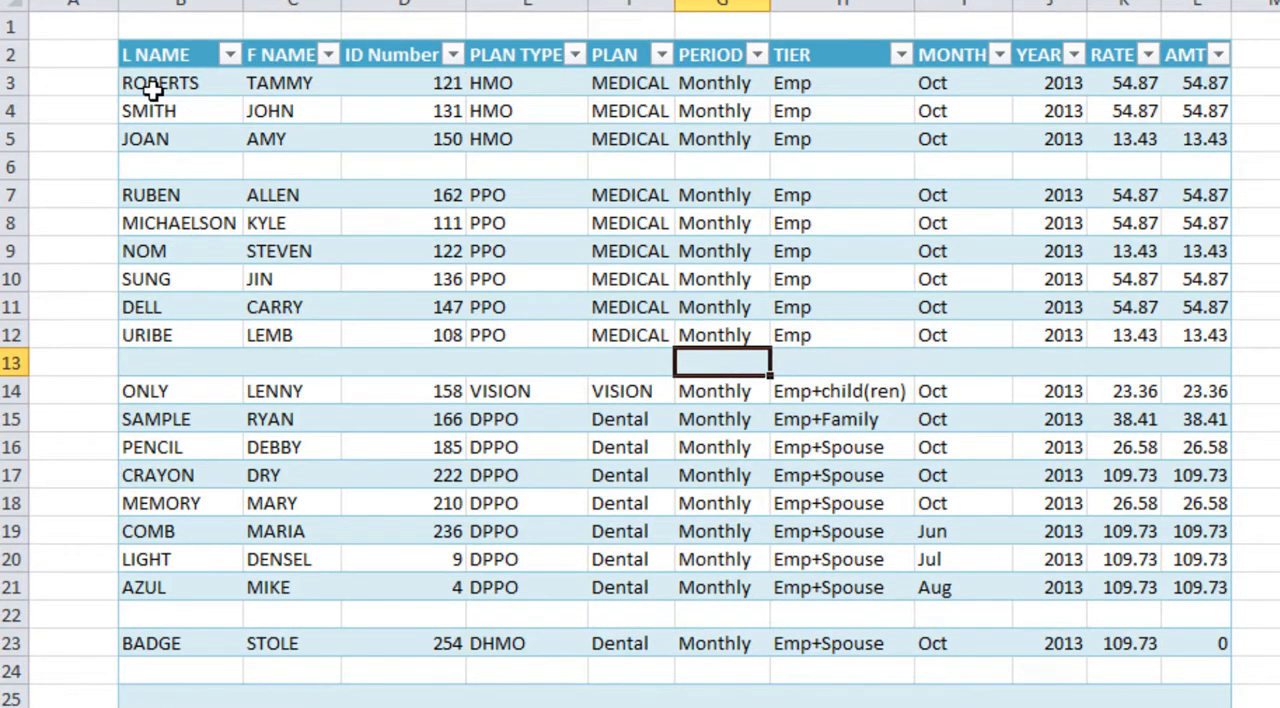
left_click_drag(160, 82, 1197, 705)
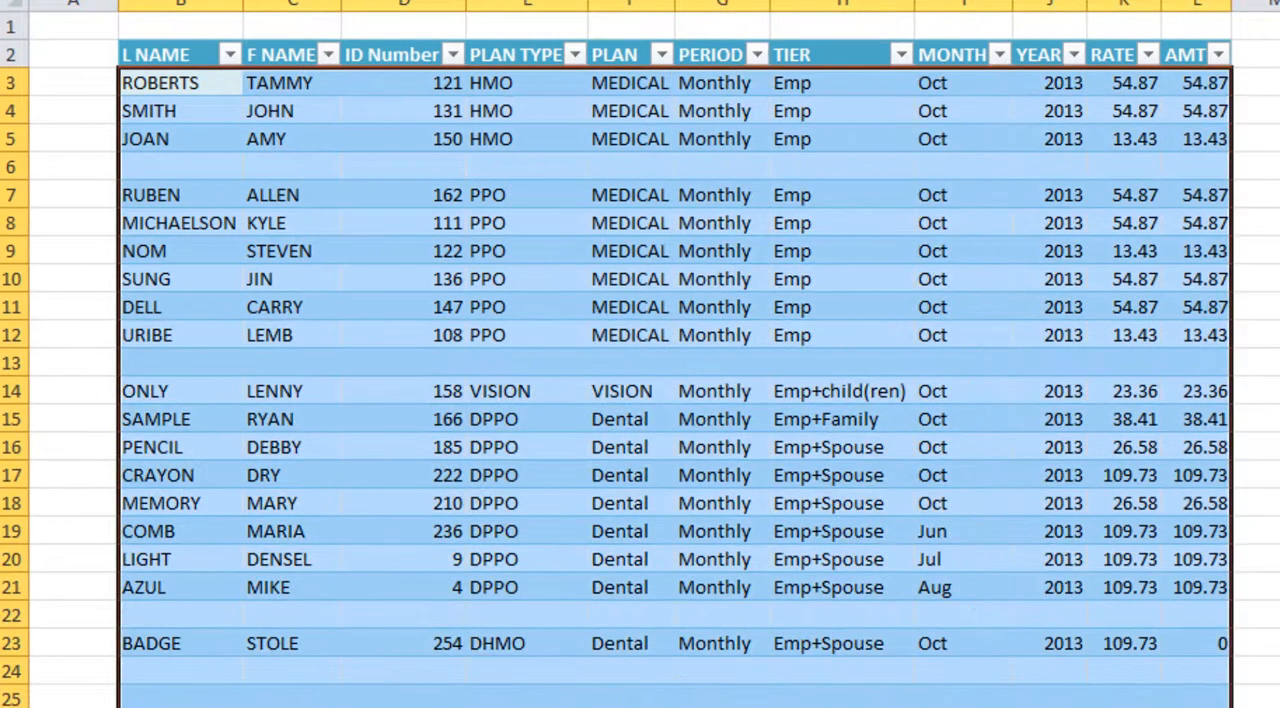
left_click(1272, 703)
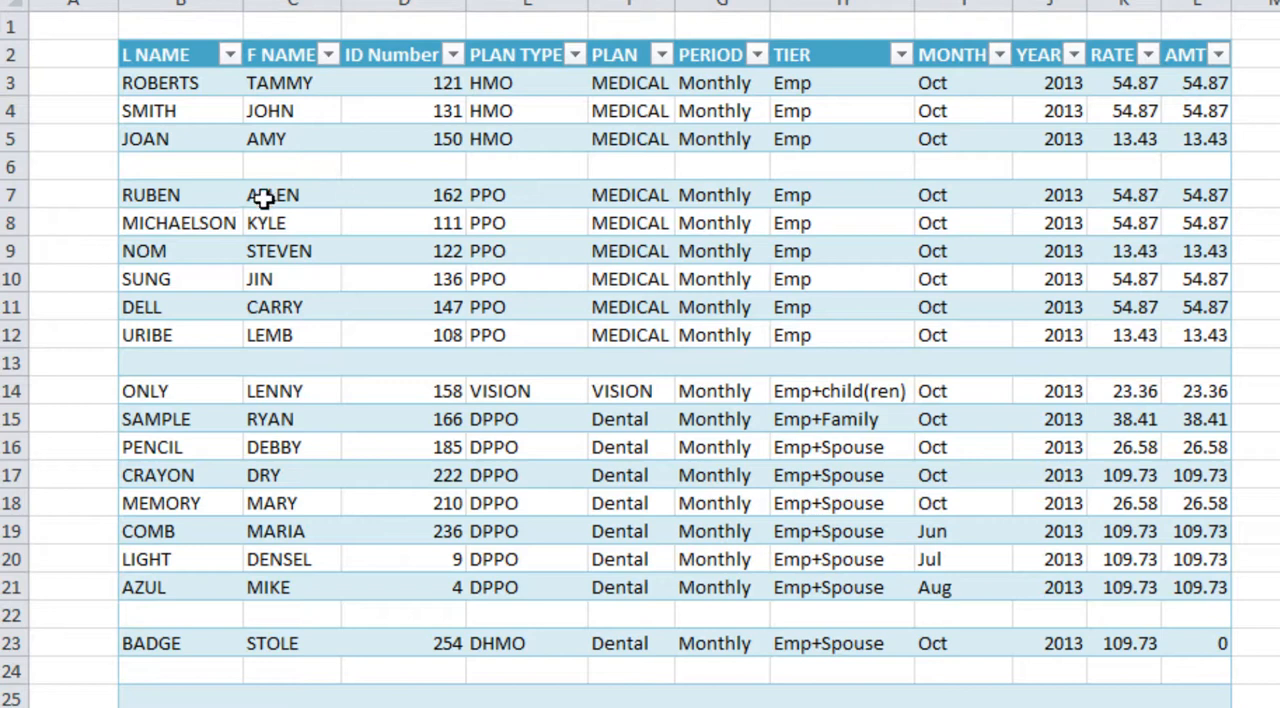
left_click(190, 112)
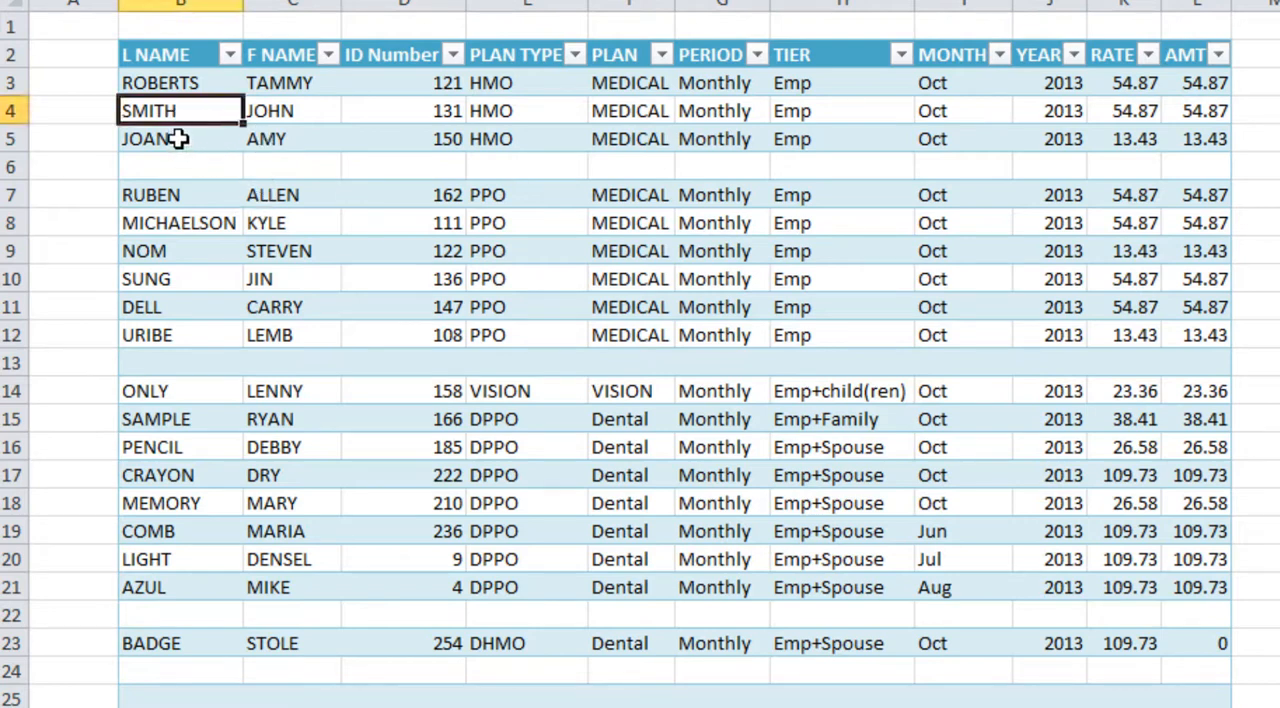
left_click(180, 139)
left_click(195, 168)
left_click(195, 194)
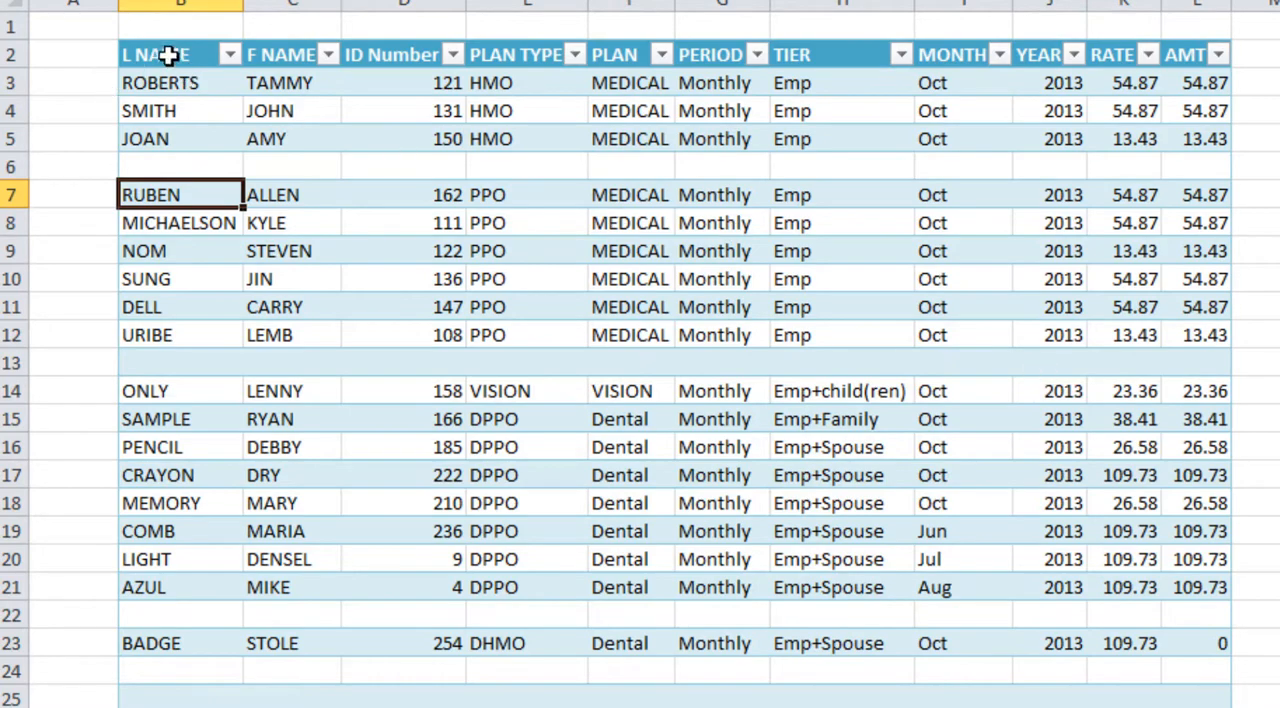
Step: Restyle the entire table, including its header row, with Table Style Medium 3
left_click_drag(171, 54, 1225, 705)
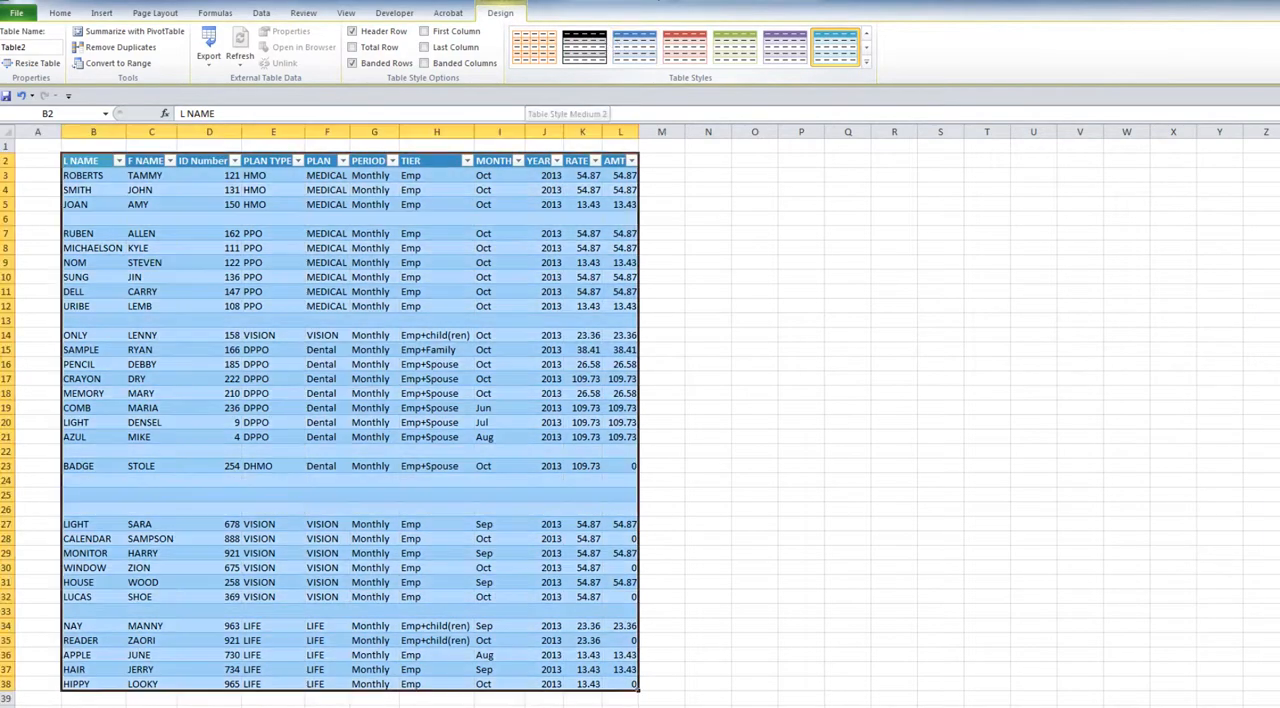
left_click(60, 13)
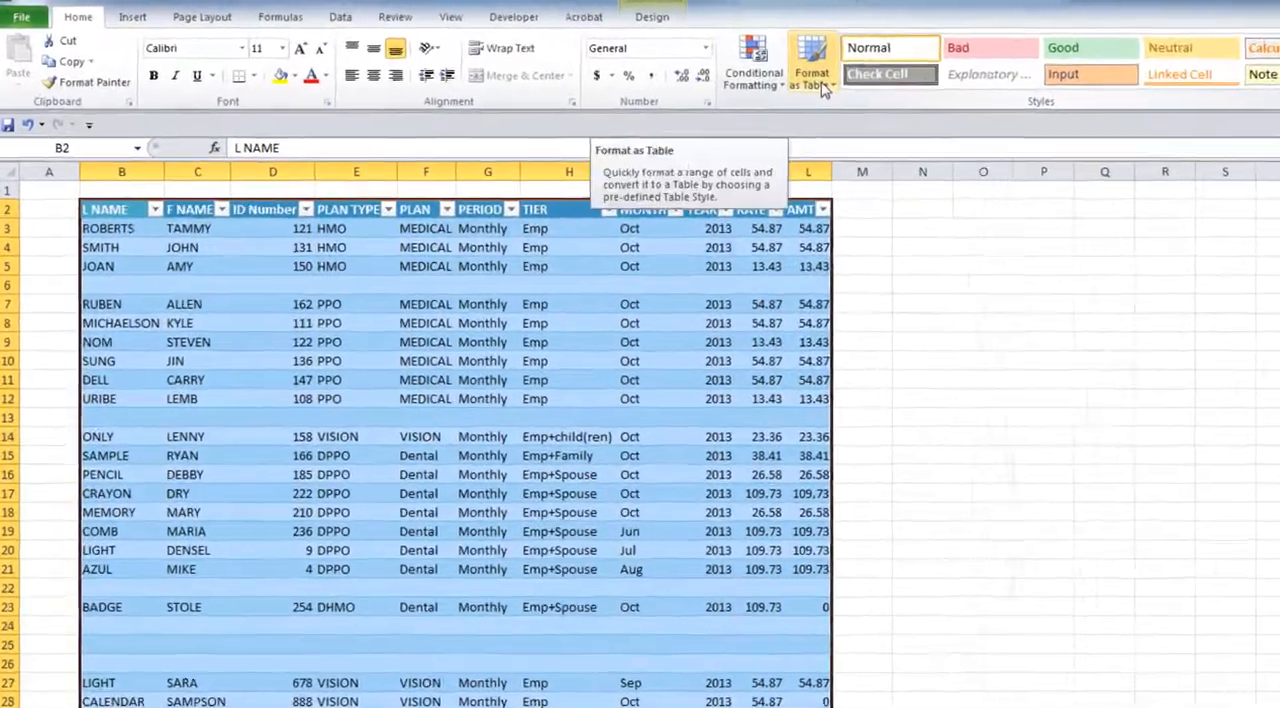
left_click(623, 55)
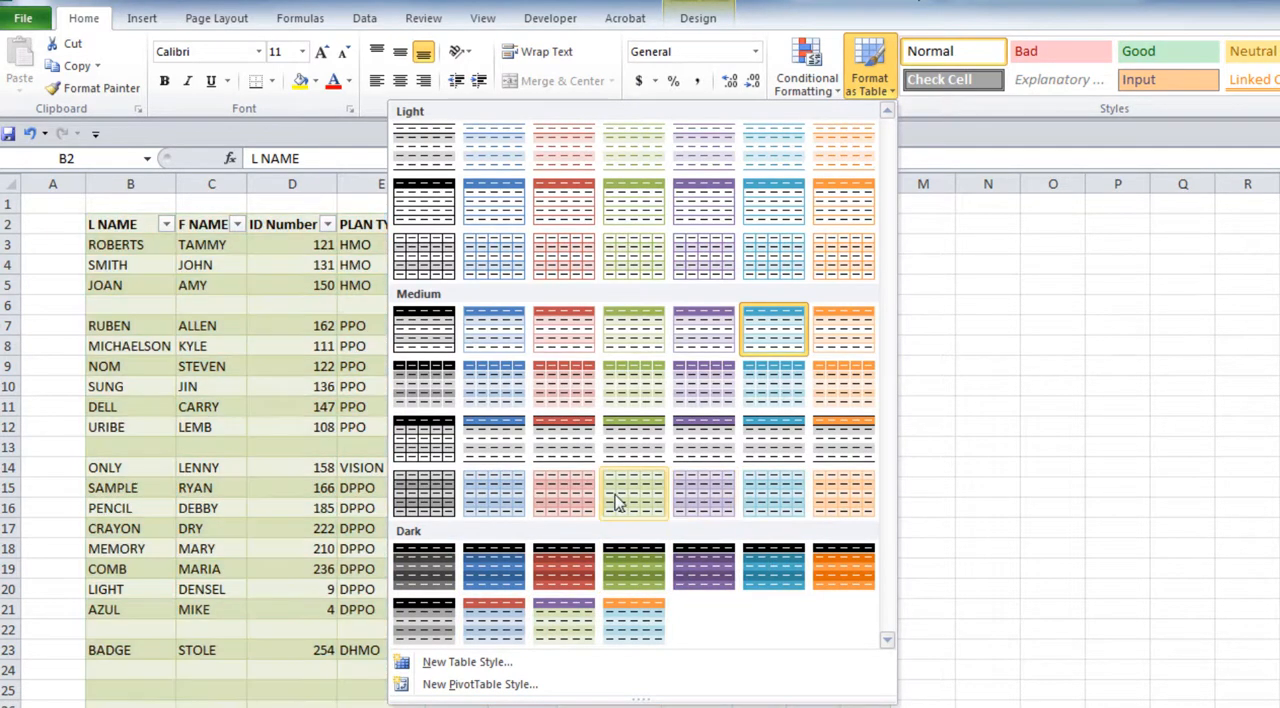
left_click(585, 347)
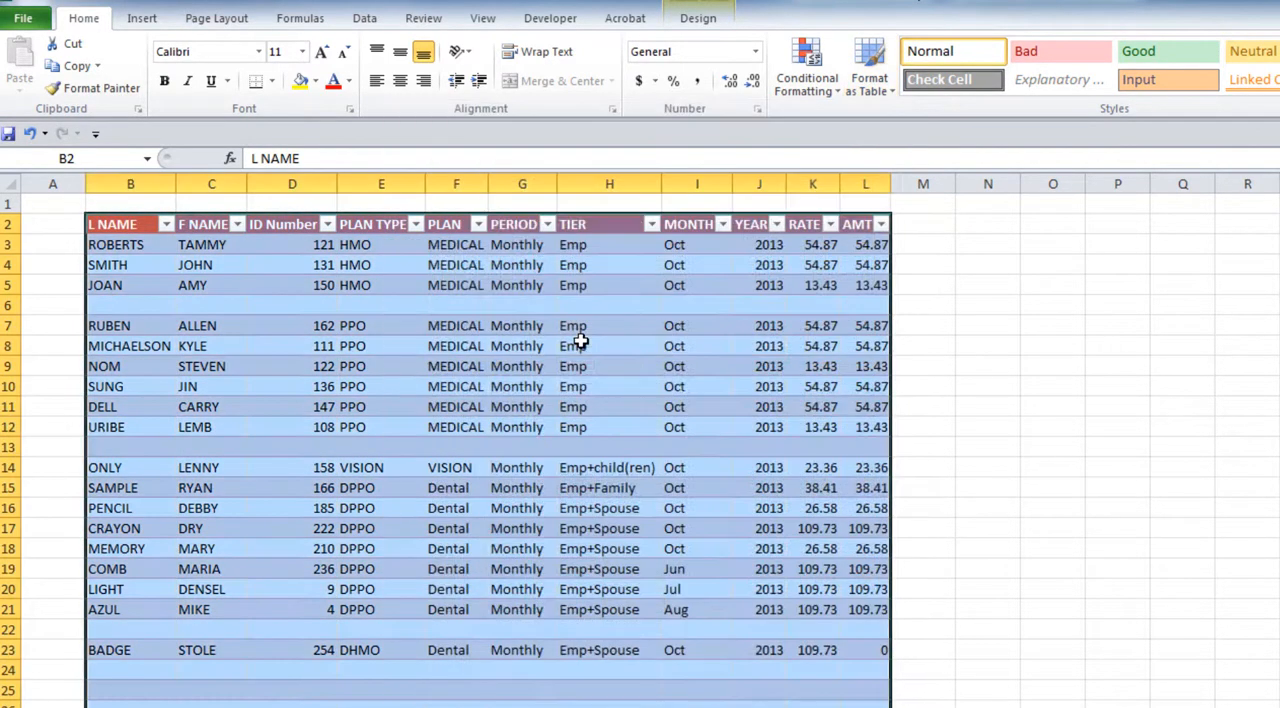
left_click(1017, 466)
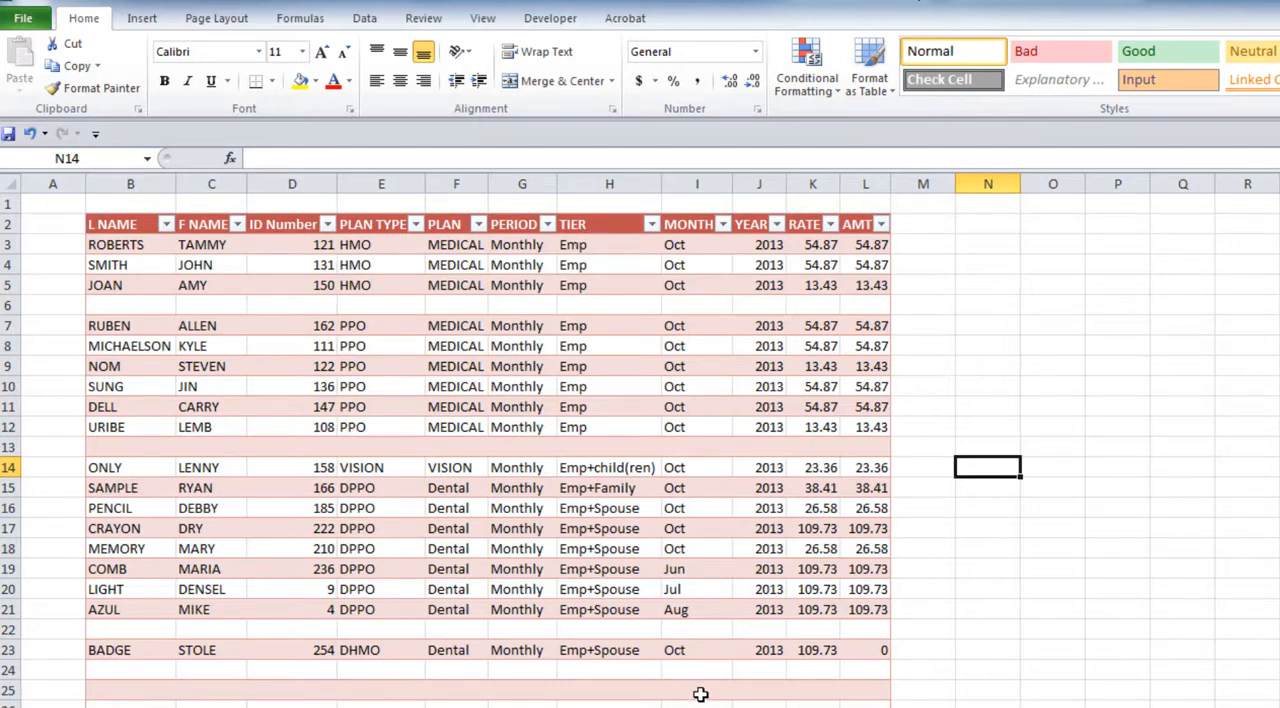
Step: Add a blank row to the end of the table after the last AMT cell and move to its PLAN column
scroll(704, 692, "down", 2)
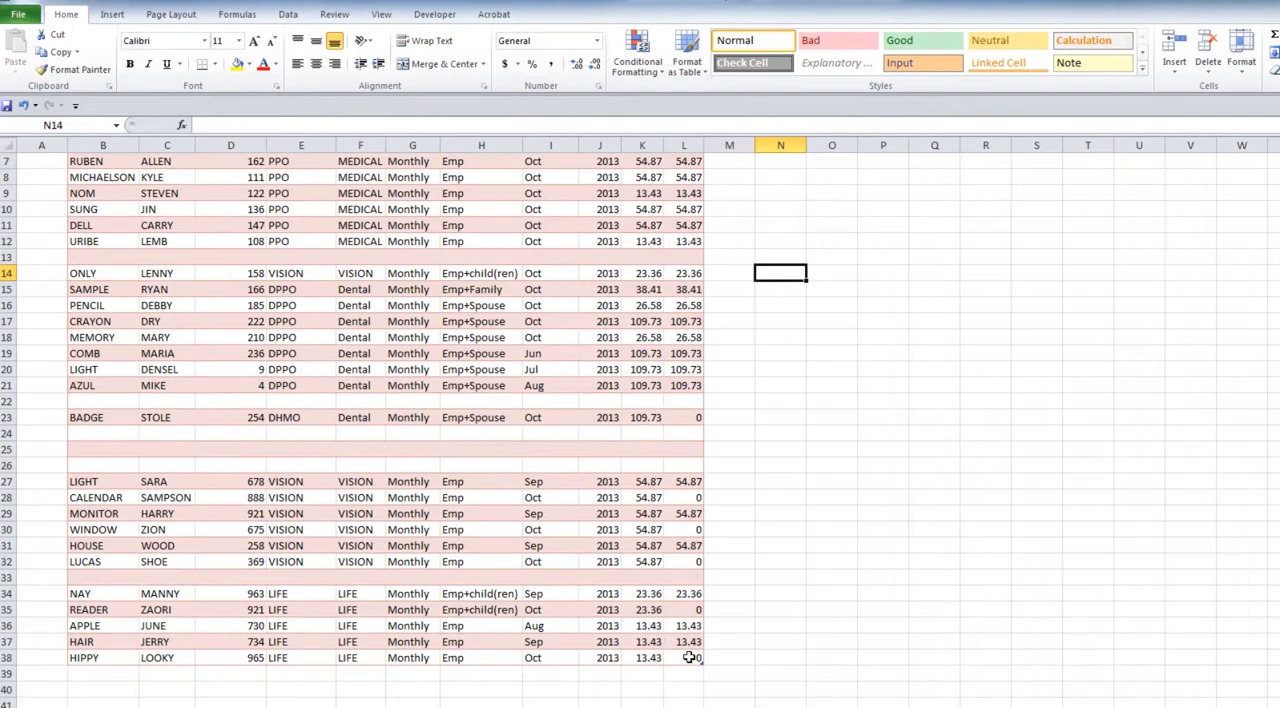
left_click(690, 657)
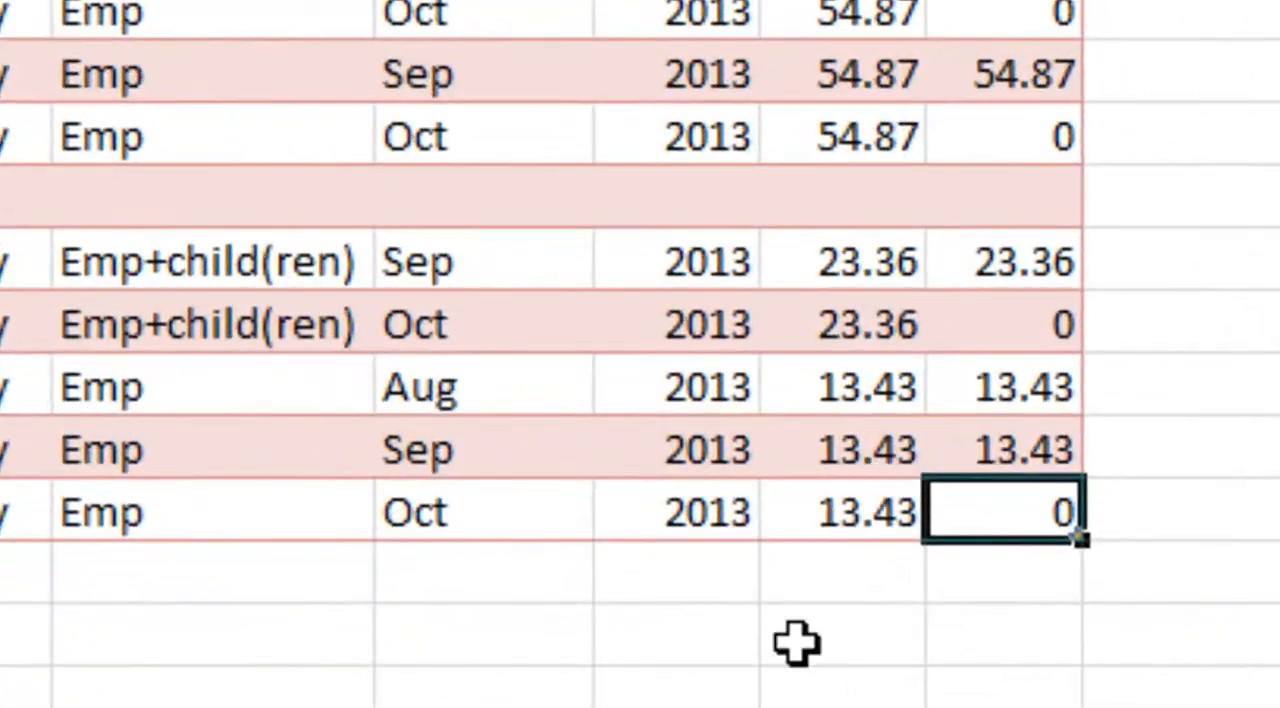
left_click(632, 690)
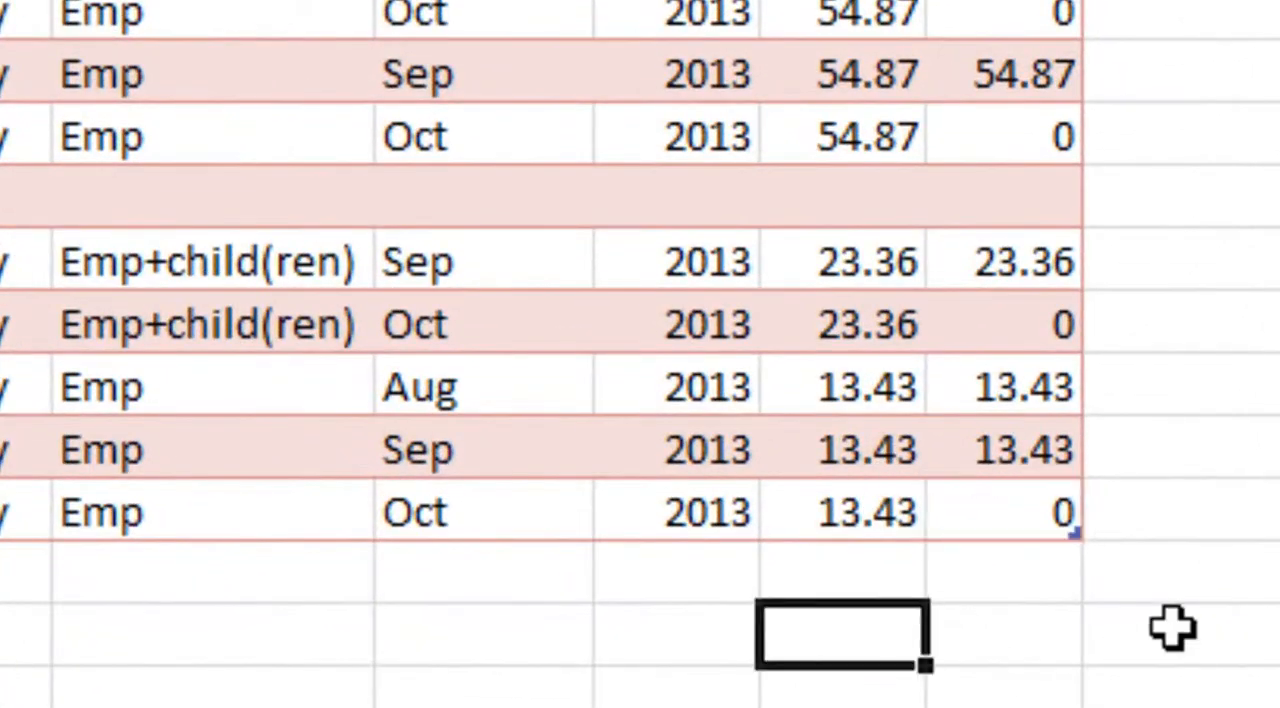
left_click(1015, 517)
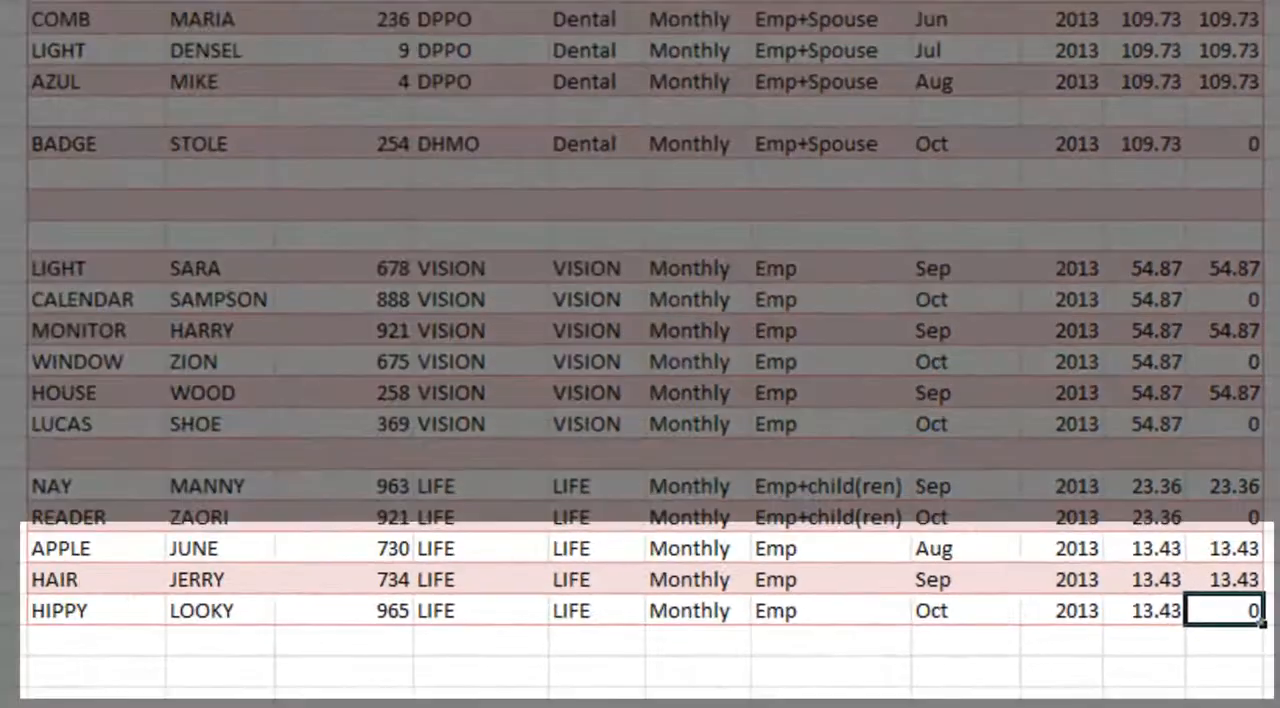
key("Tab")
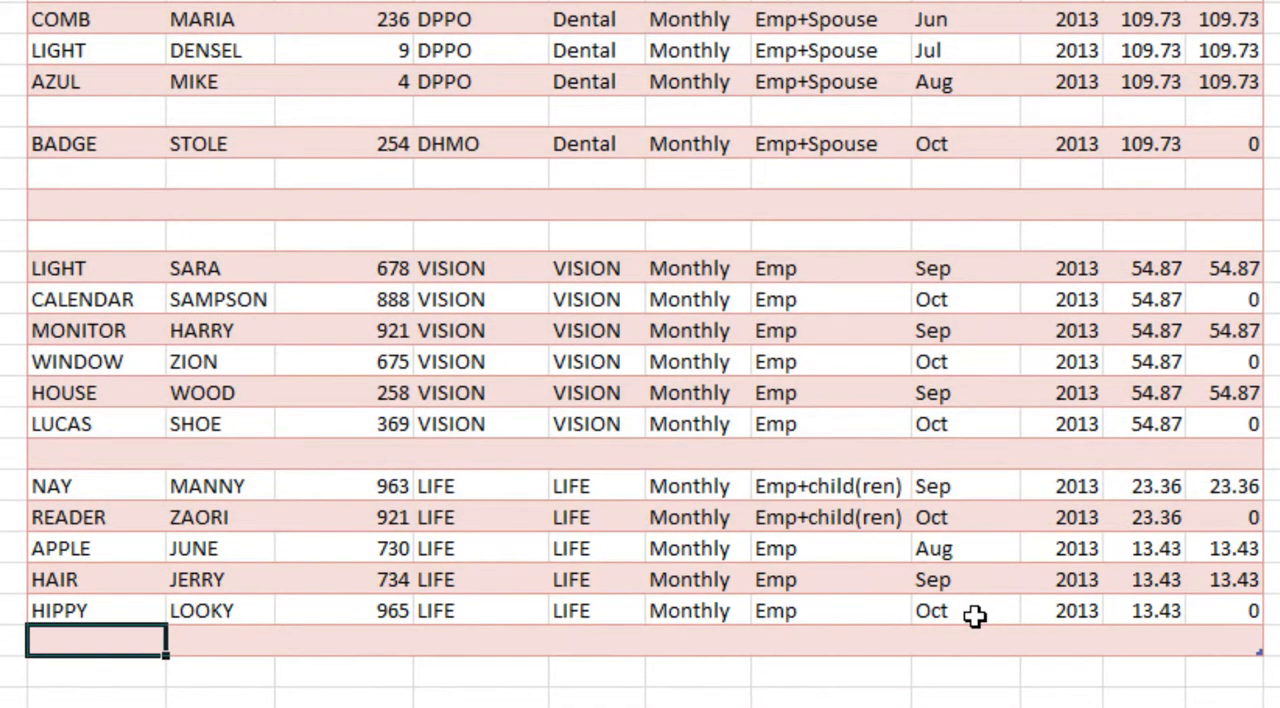
key("Right")
key("Right")
key("Right")
key("Right")
key("Right")
key("Right")
key("Right")
key("Right")
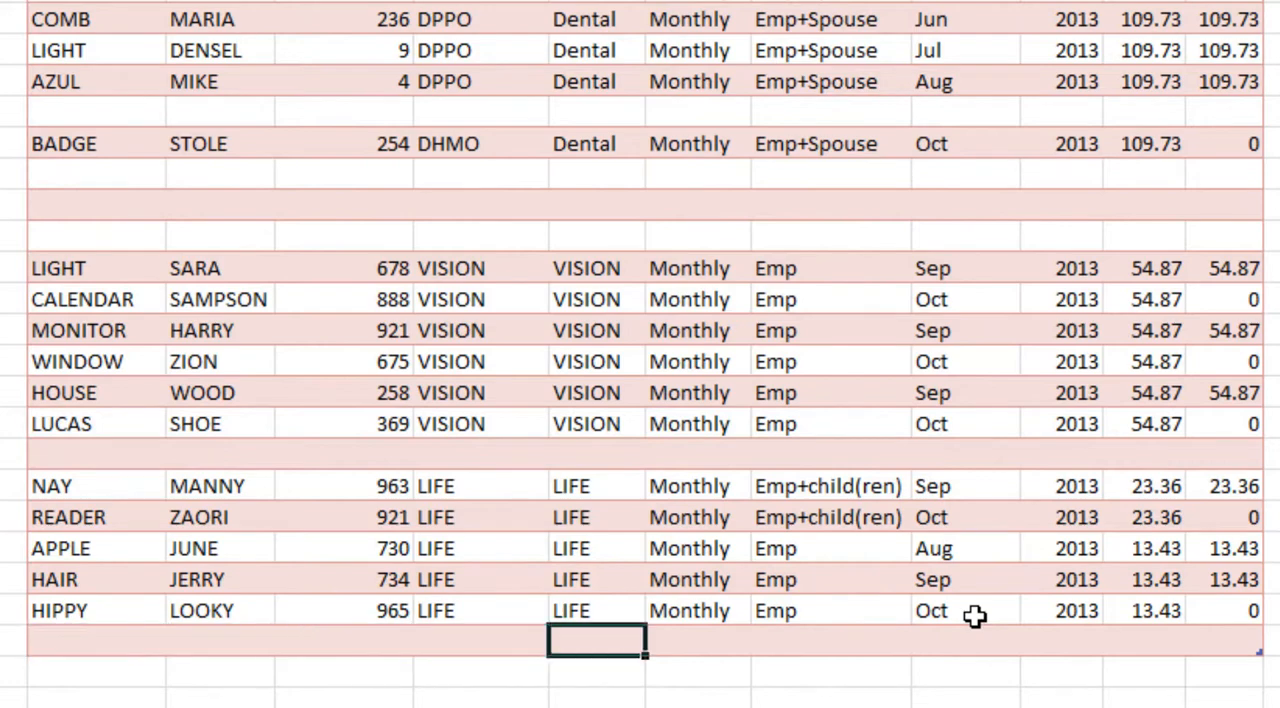
Step: Extend the table with three more blank rows at its end, finishing in the newest row's L NAME cell
key("Tab")
key("Tab")
key("Tab")
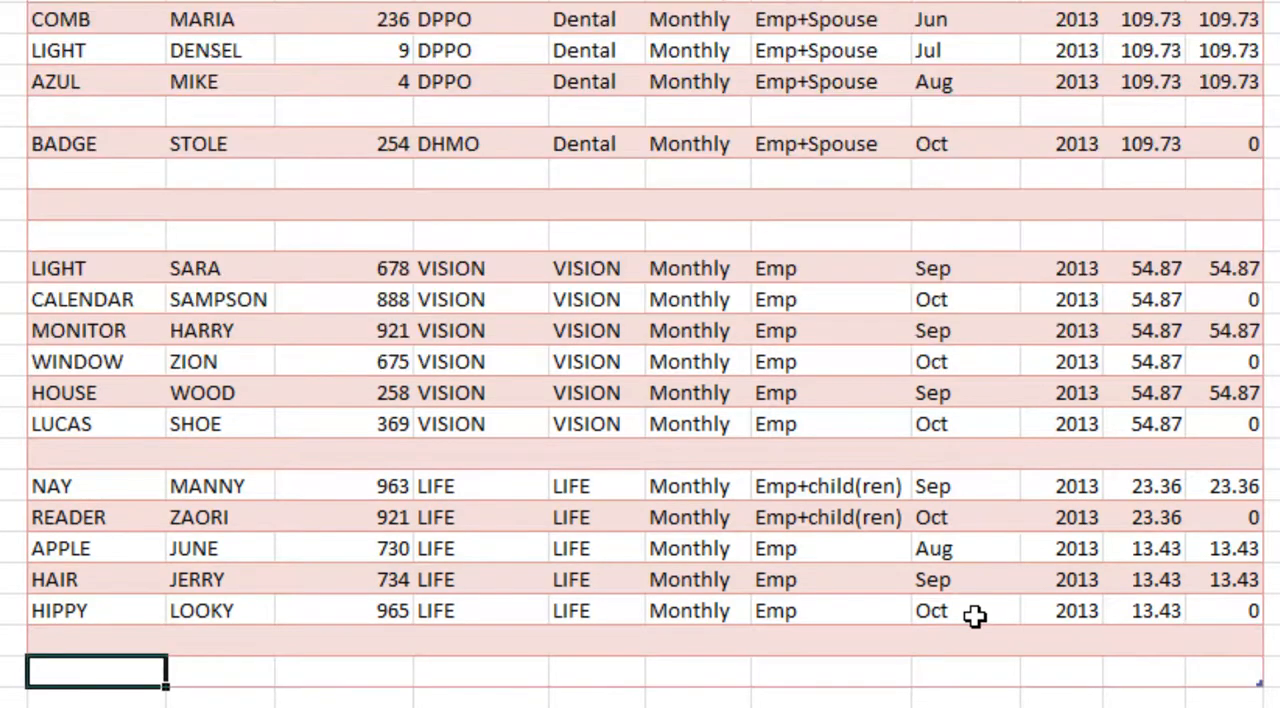
scroll(975, 617, "down", 1)
key("Right")
key("Right")
key("Right")
key("Right")
key("Right")
key("Right")
key("Right")
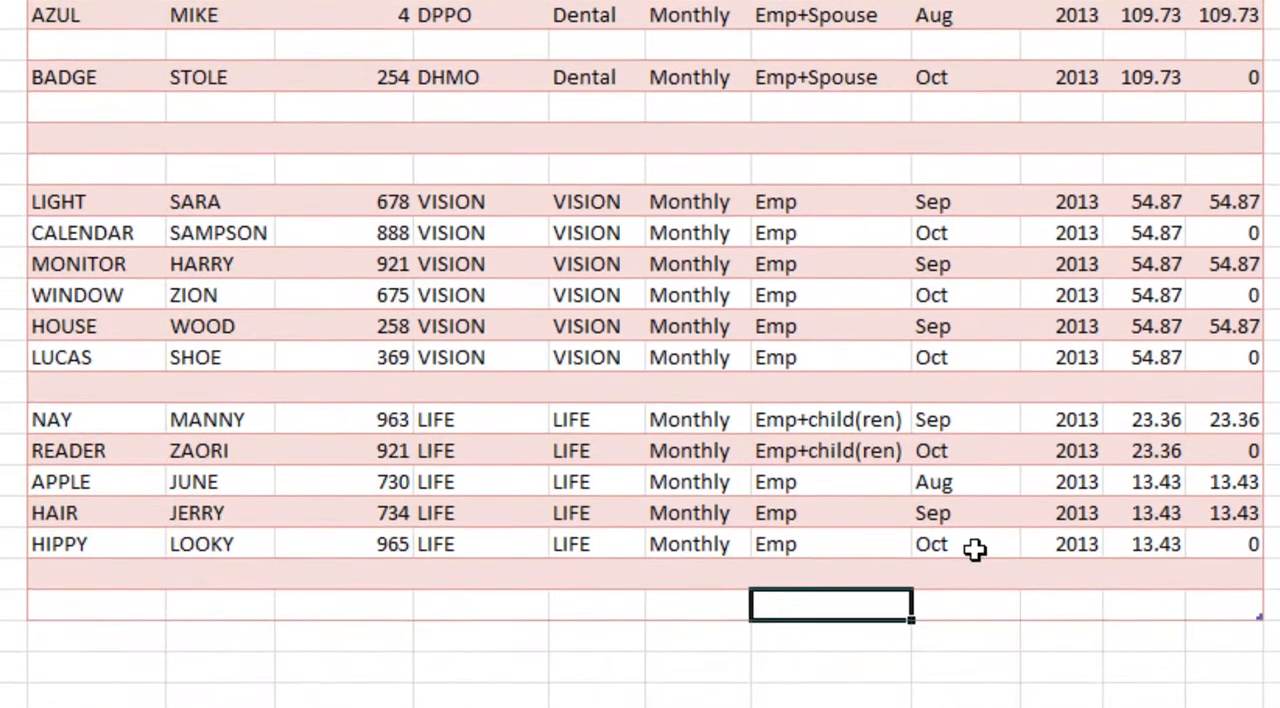
key("Right")
key("Right")
key("Right")
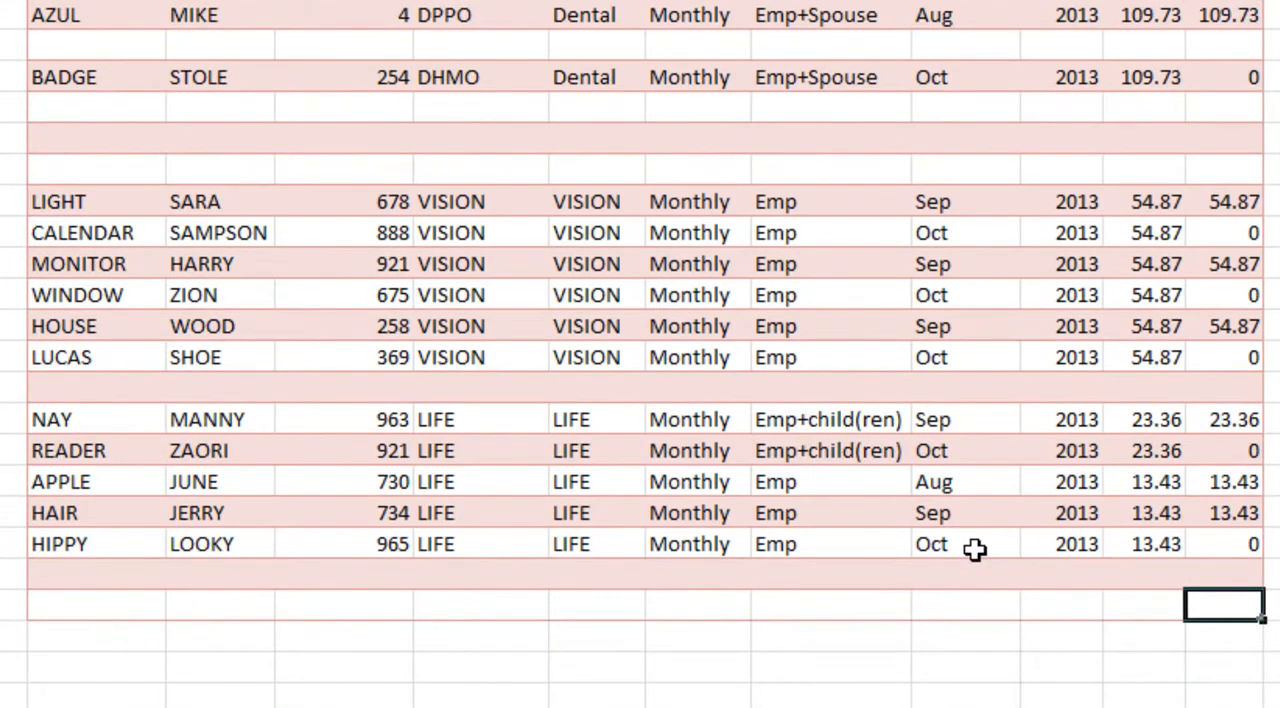
key("Tab")
key("Right")
key("Right")
key("Right")
key("Right")
key("Right")
key("Right")
key("Right")
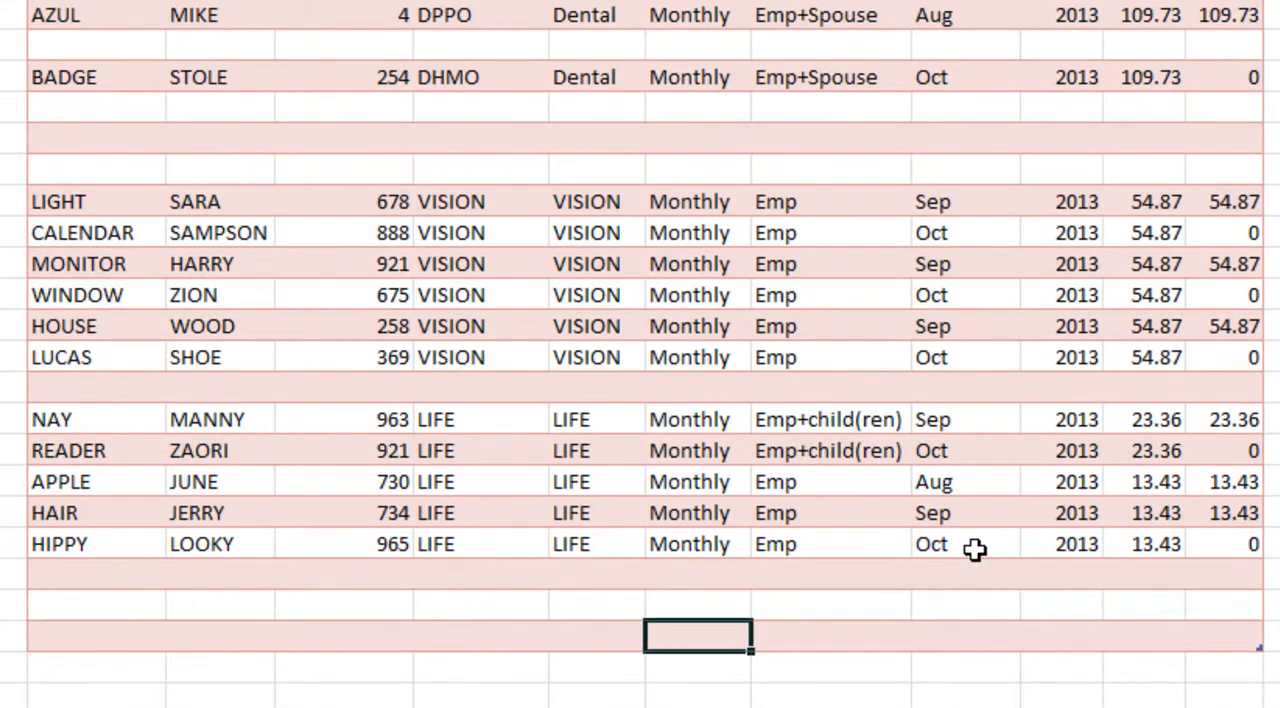
key("Right")
key("Right")
key("Right")
key("Tab")
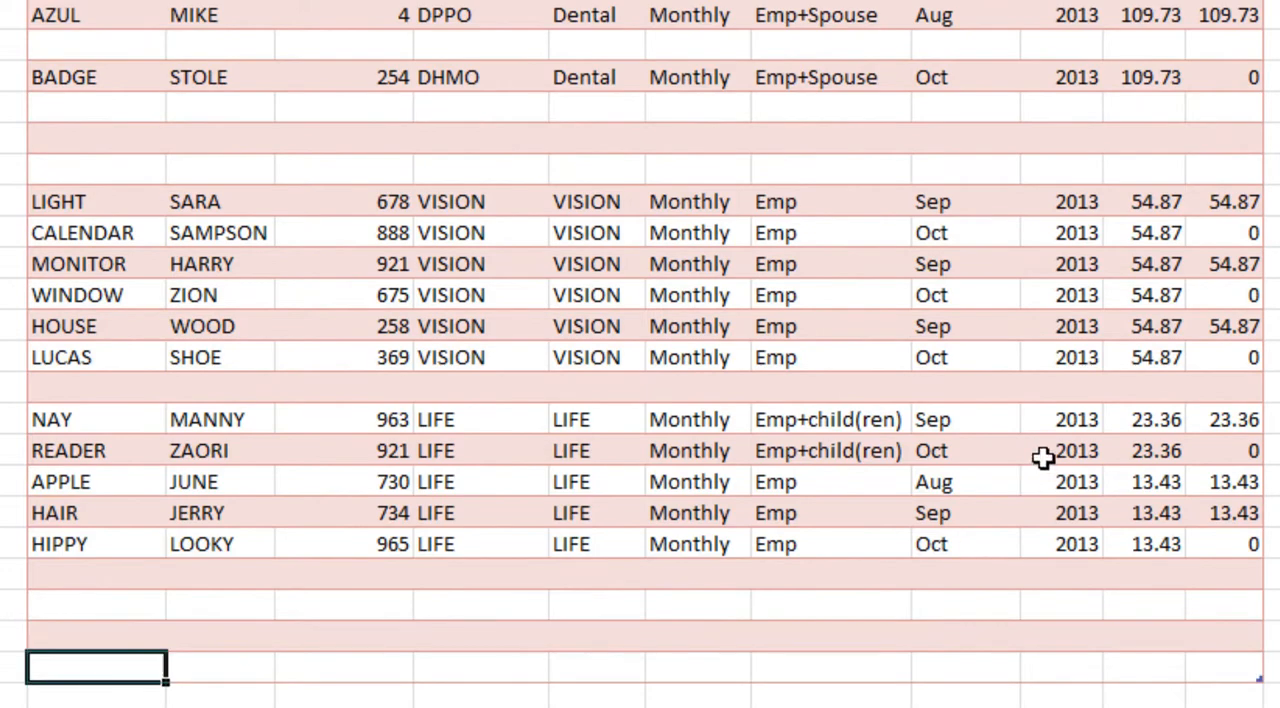
Step: Delete the blank worksheet row 13 and check the row banding around rows 12 and 13
scroll(1043, 458, "up", 2)
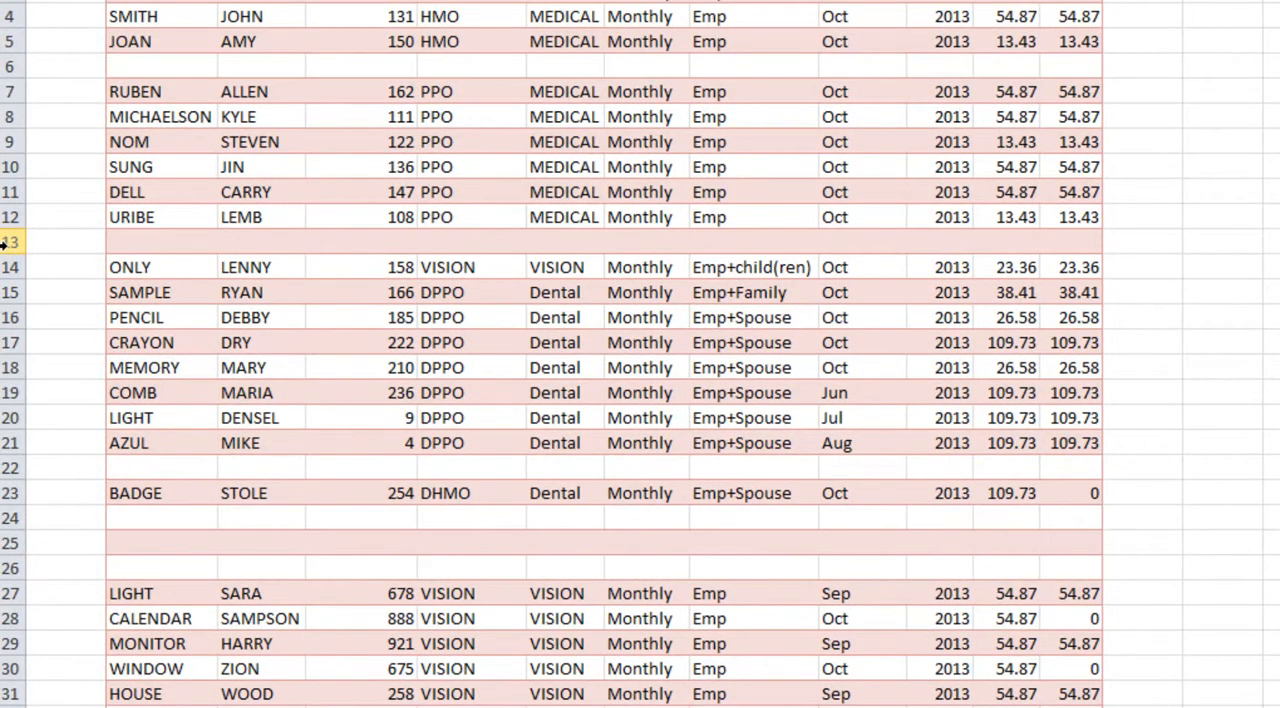
left_click(5, 243)
right_click(6, 244)
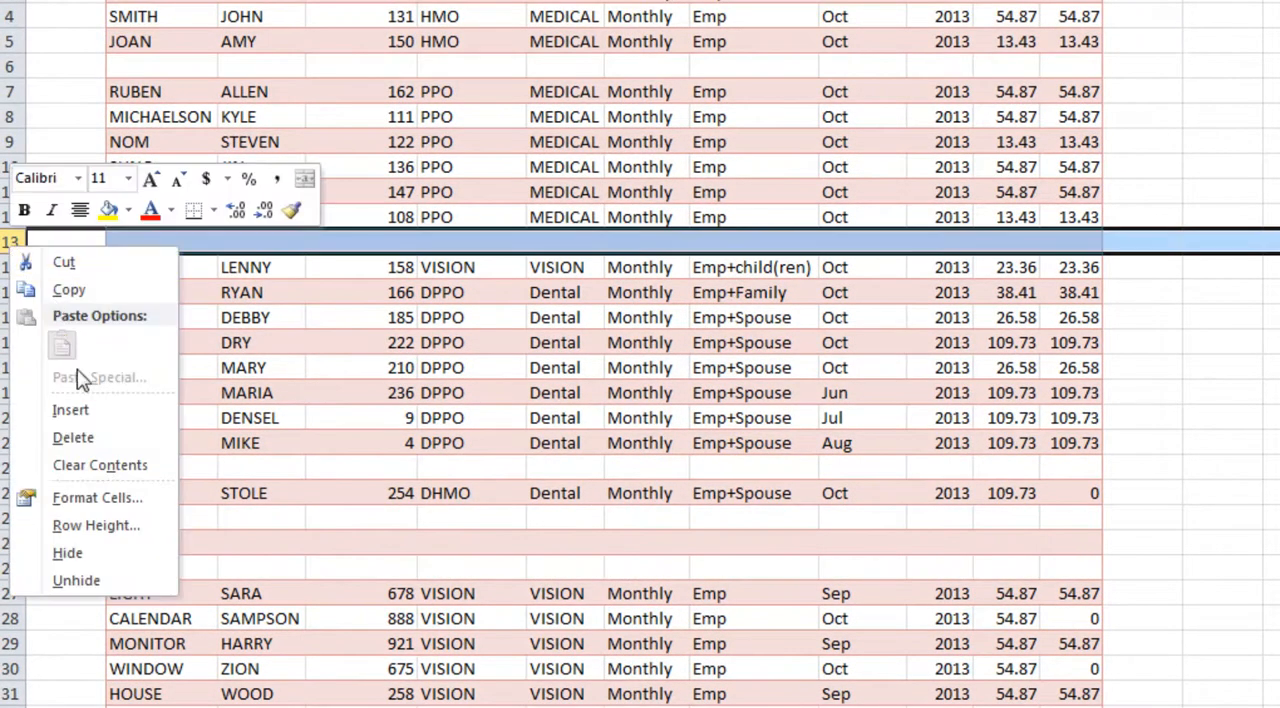
left_click(85, 445)
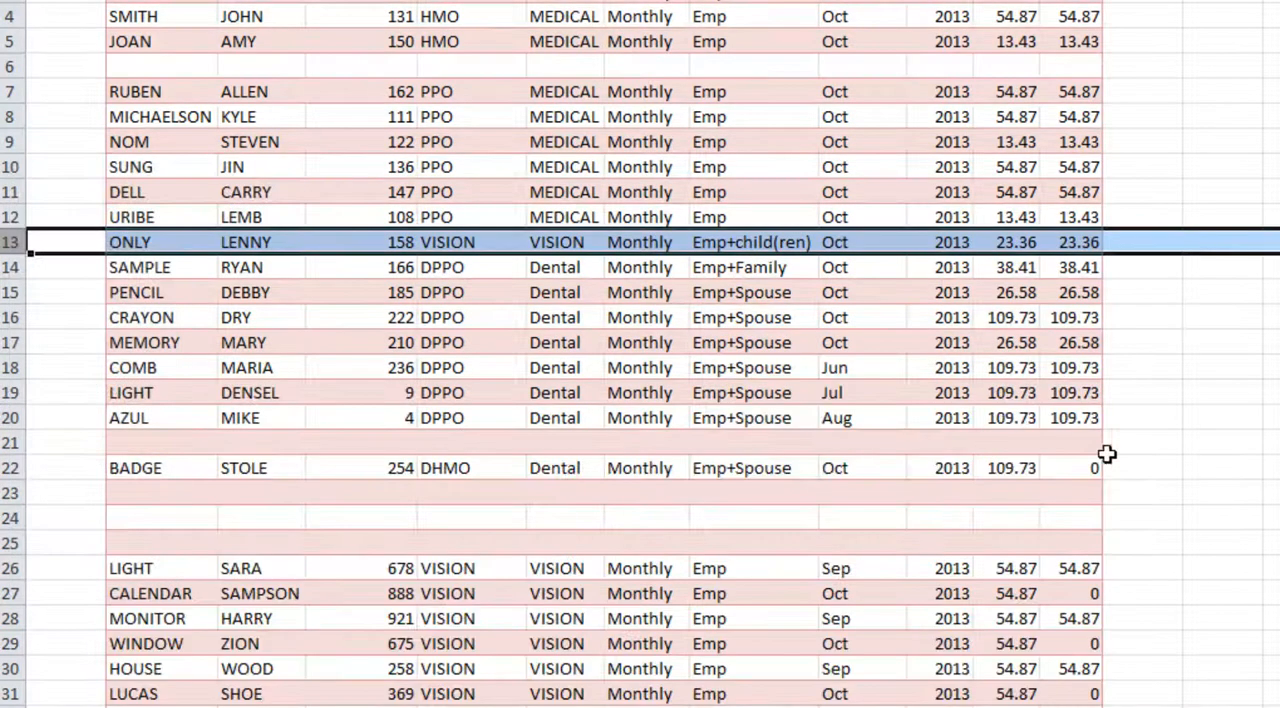
left_click(1105, 448)
left_click(803, 216)
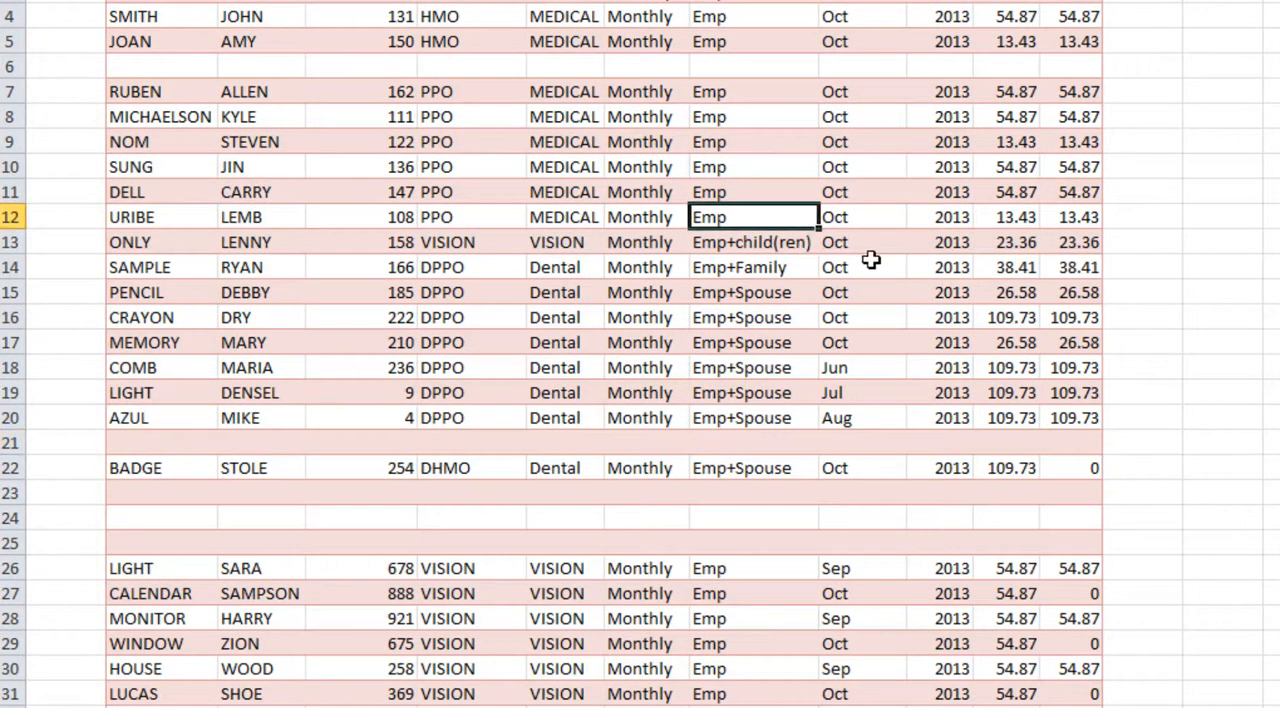
left_click(192, 216)
left_click(182, 245)
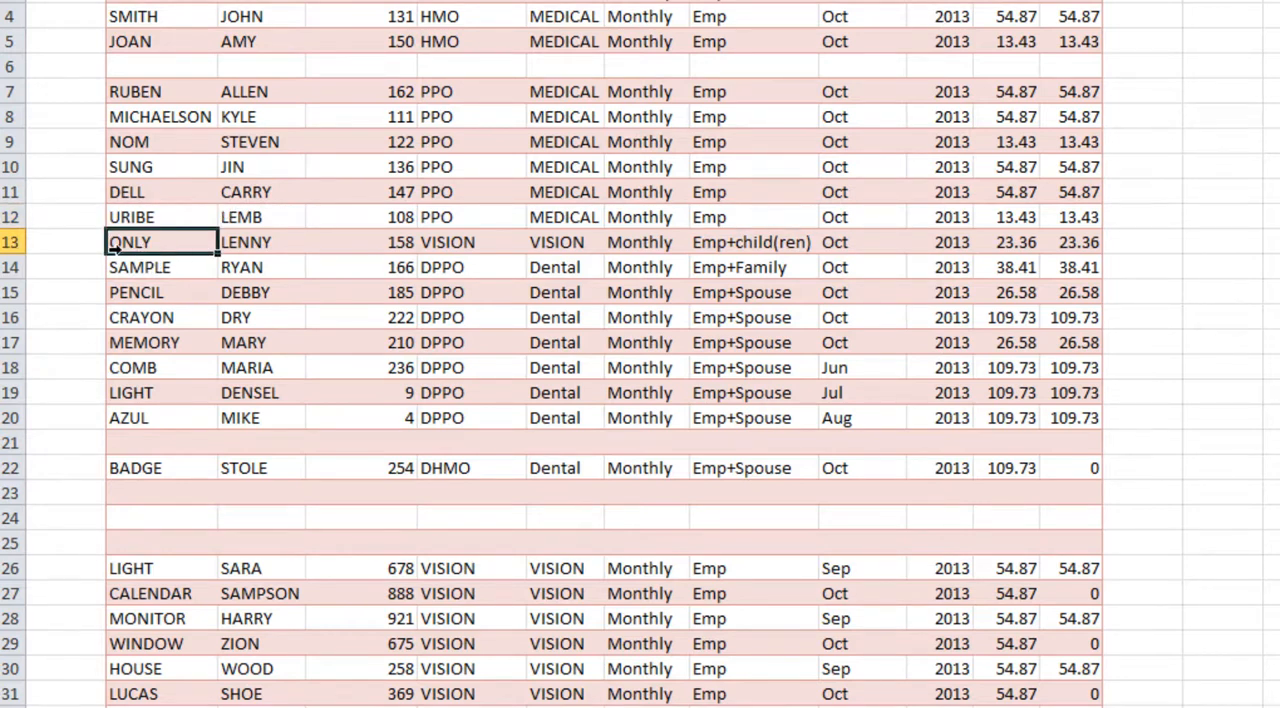
Step: Insert a blank row above row 12 and check the banding of rows 12 and 13 across the table
right_click(6, 216)
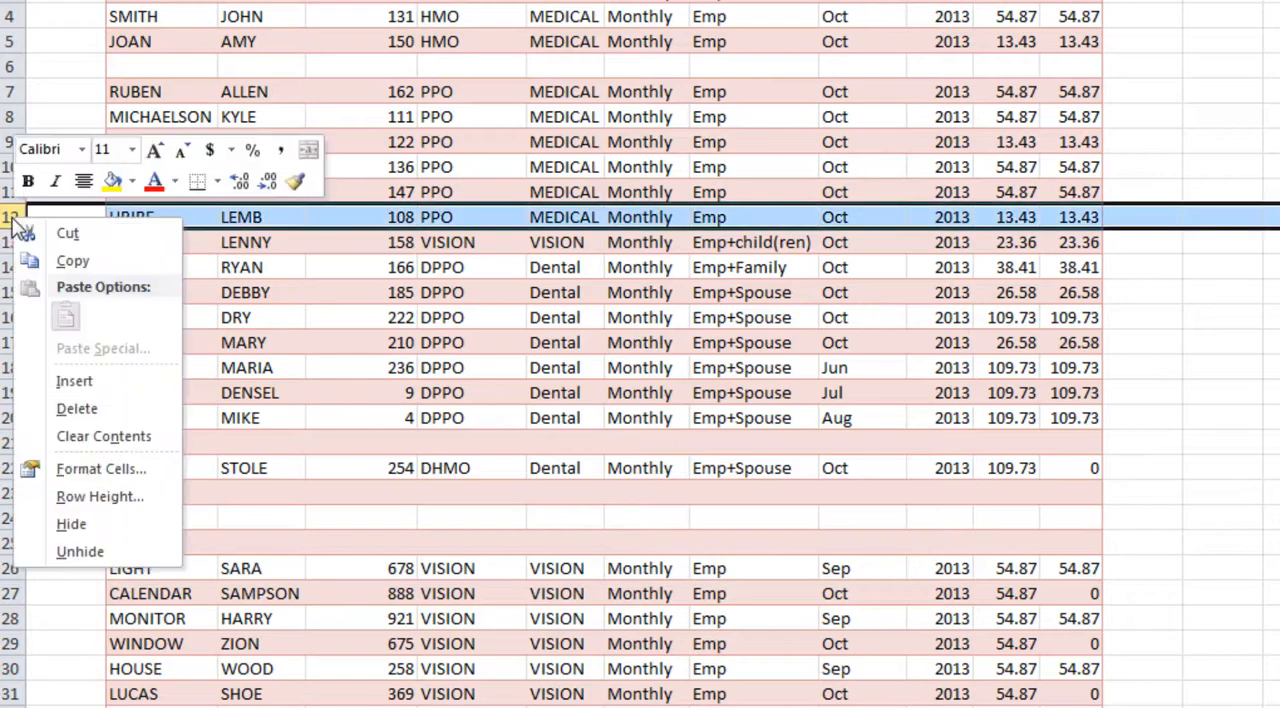
left_click(98, 383)
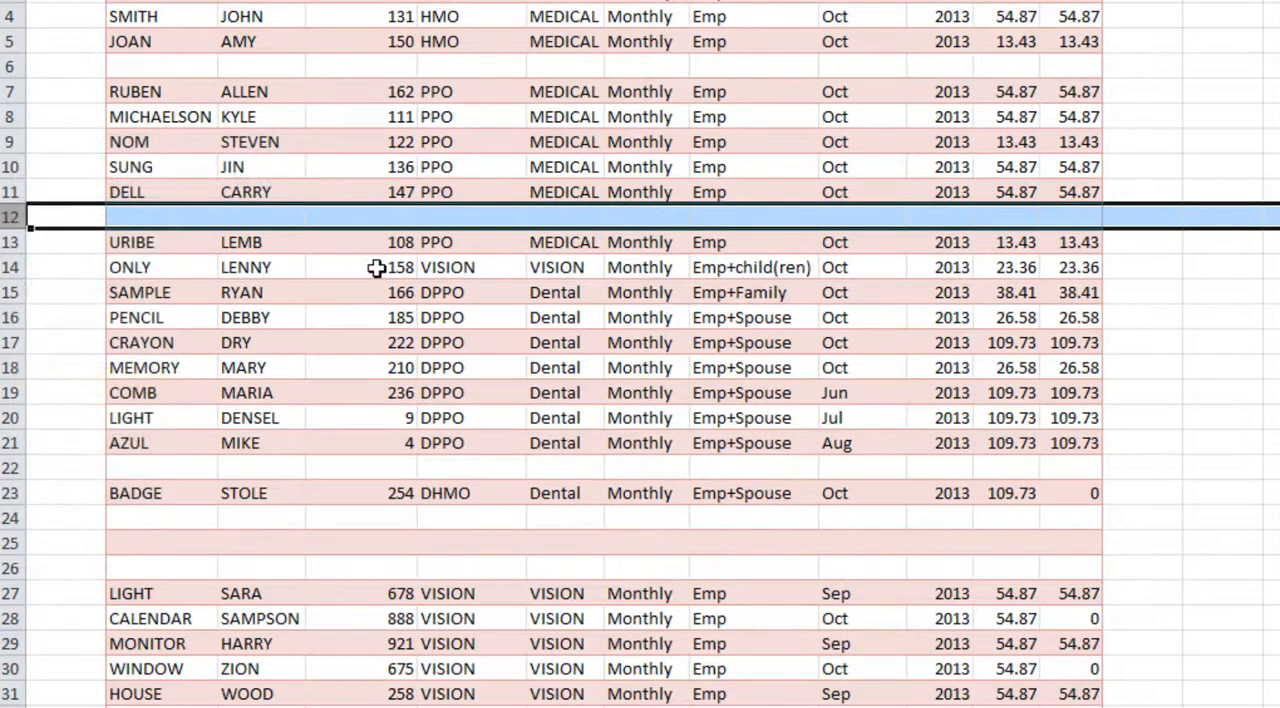
left_click(405, 248)
left_click(352, 218)
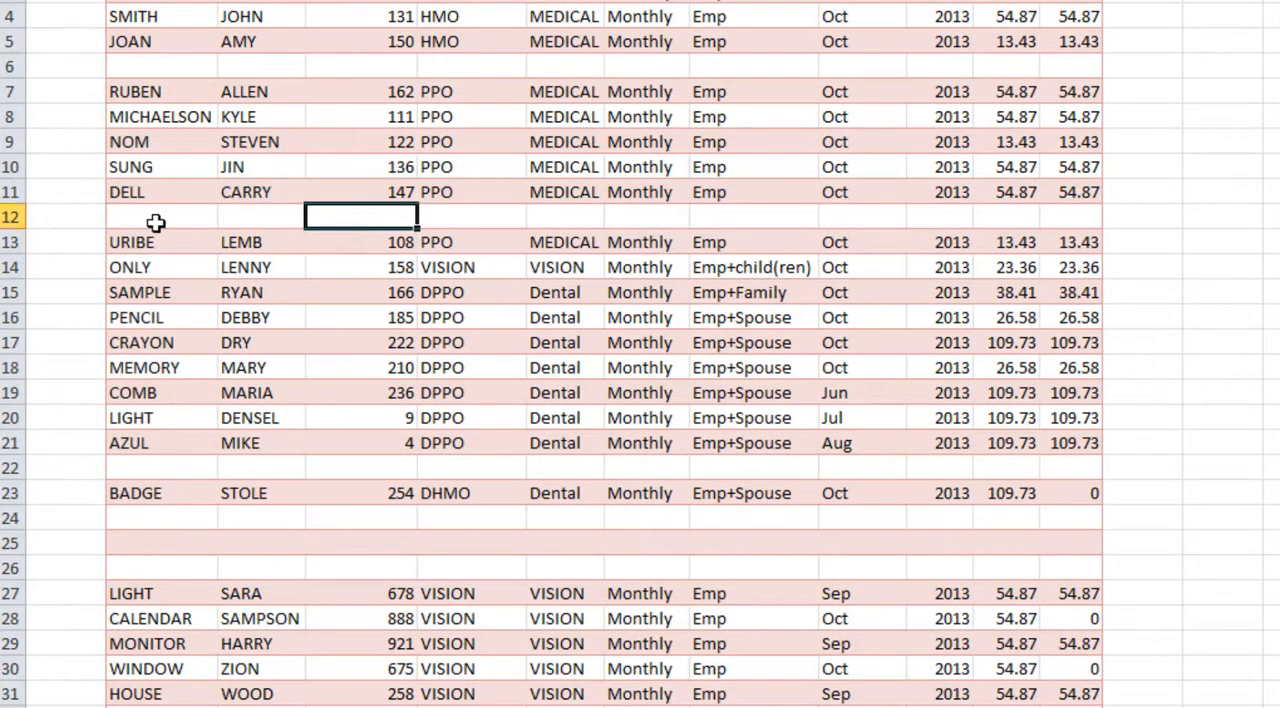
left_click_drag(157, 220, 1002, 222)
left_click_drag(212, 245, 1070, 258)
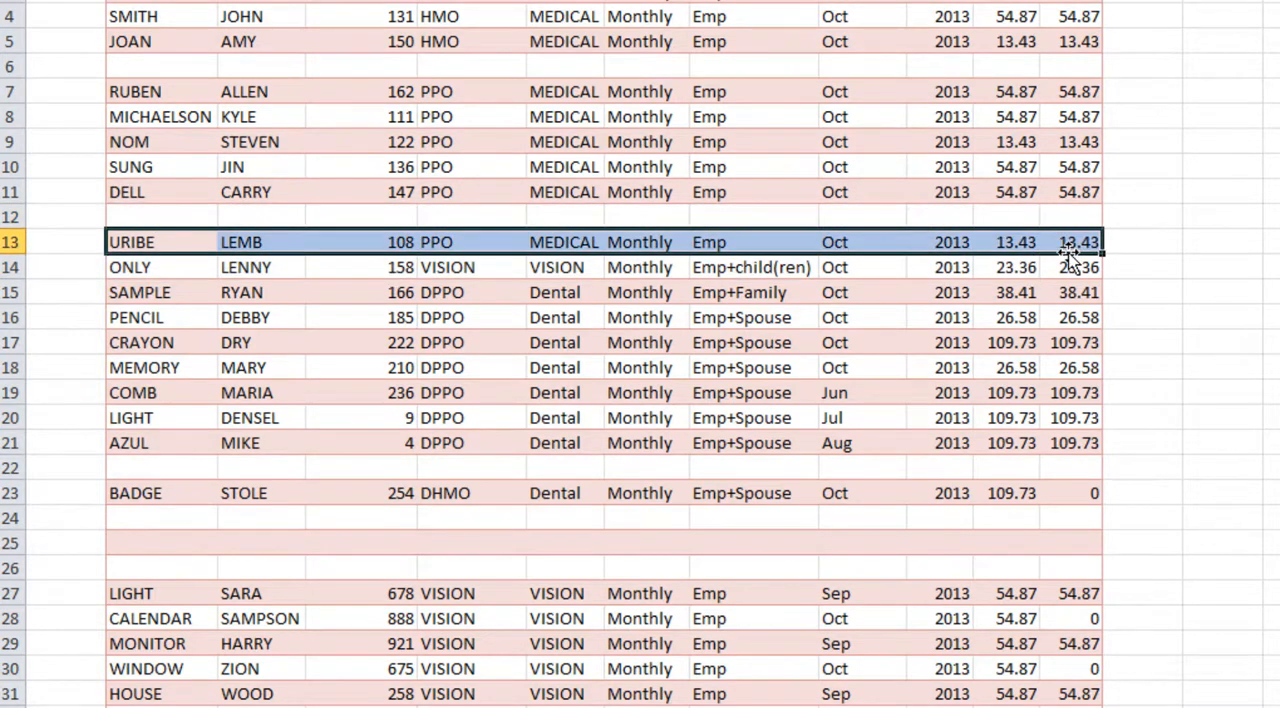
Step: Examine the table's header row and the sort and filter options of the L NAME column without applying any
scroll(1051, 268, "down", 2)
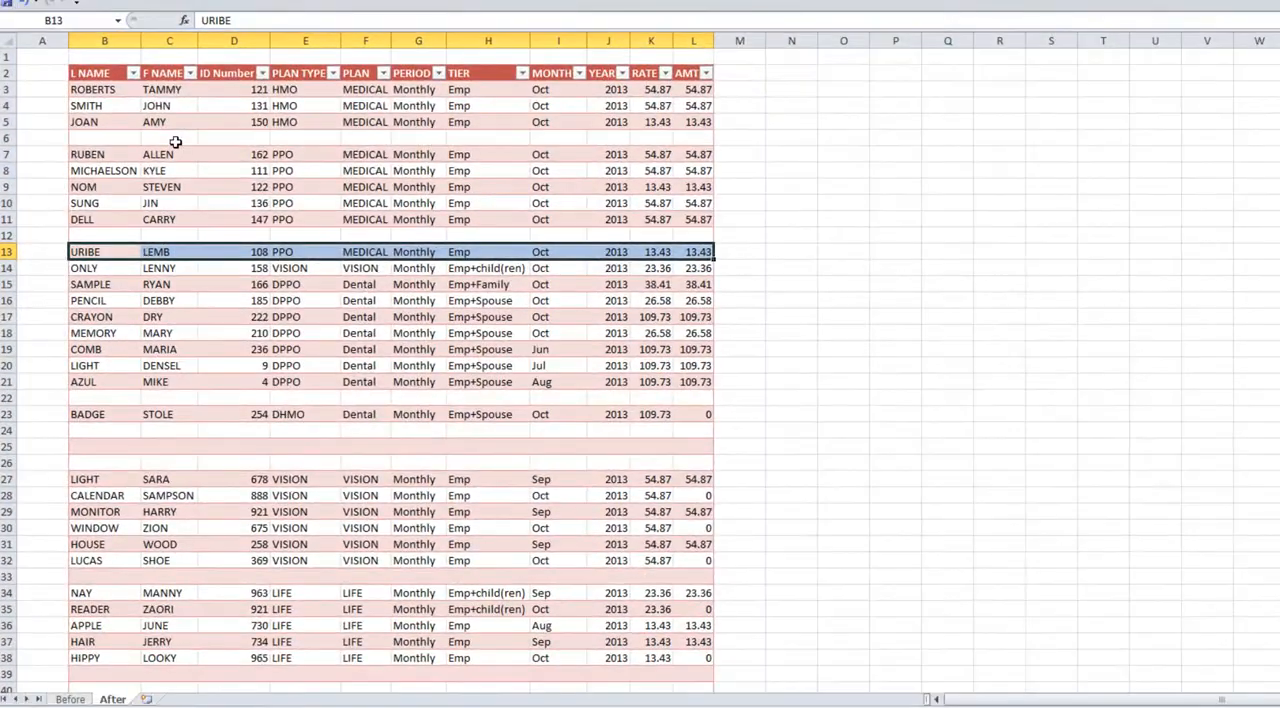
left_click(116, 122)
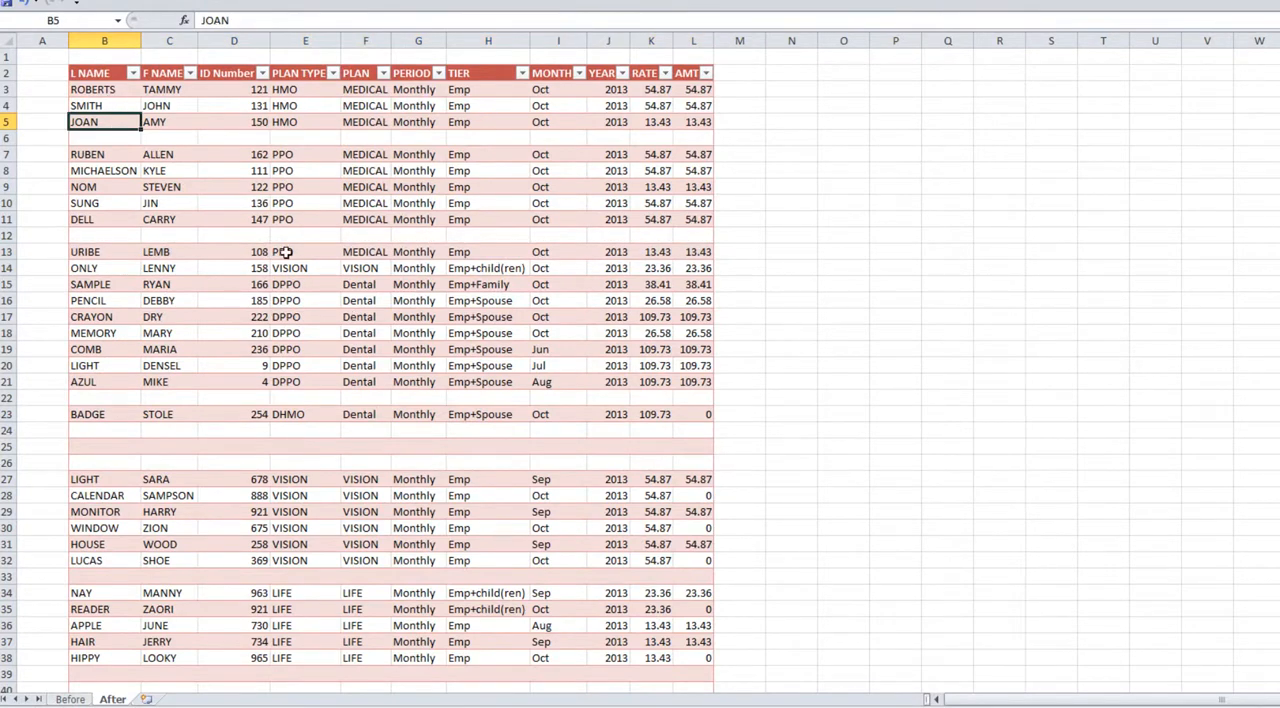
left_click(102, 75)
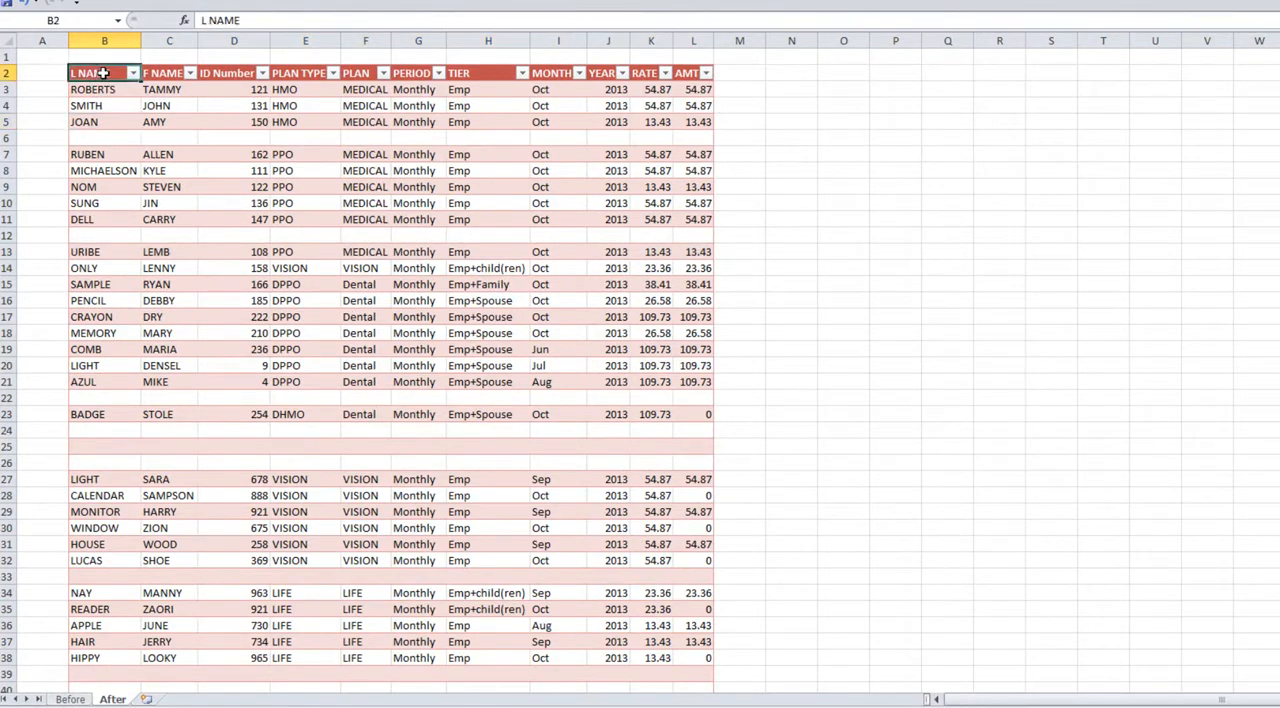
left_click_drag(103, 73, 690, 92)
left_click(650, 137)
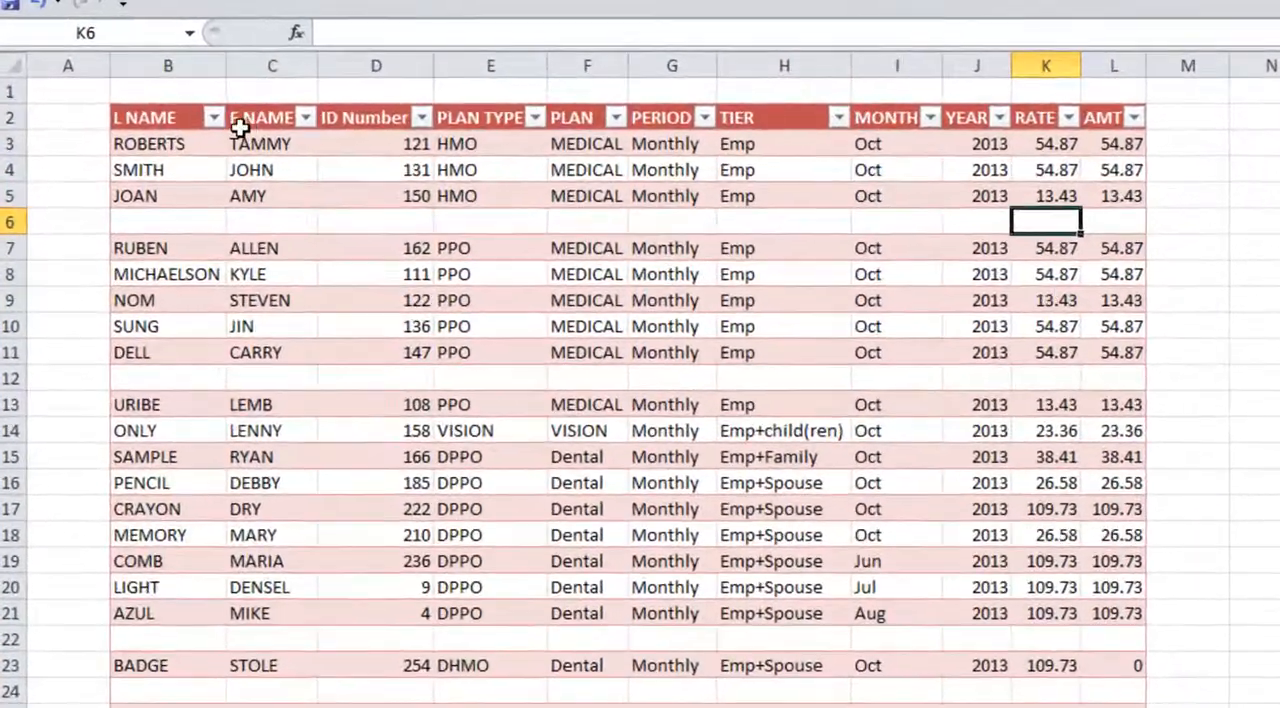
left_click(214, 118)
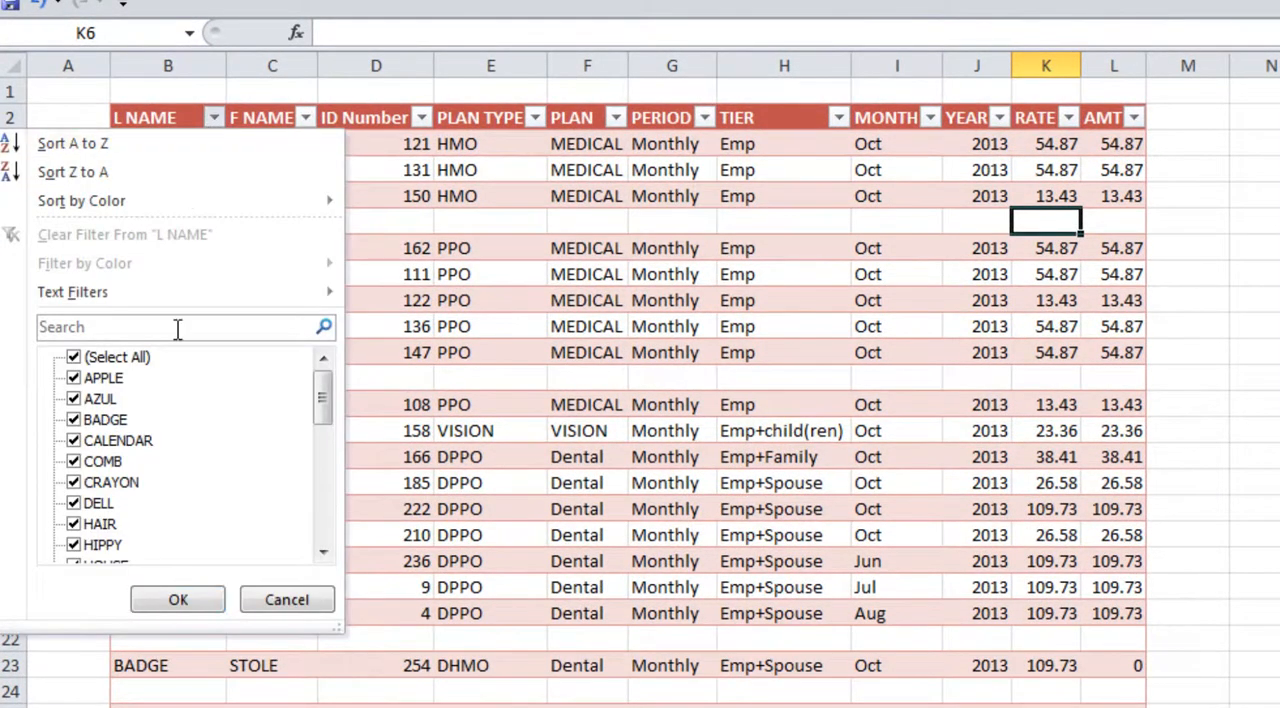
left_click(287, 600)
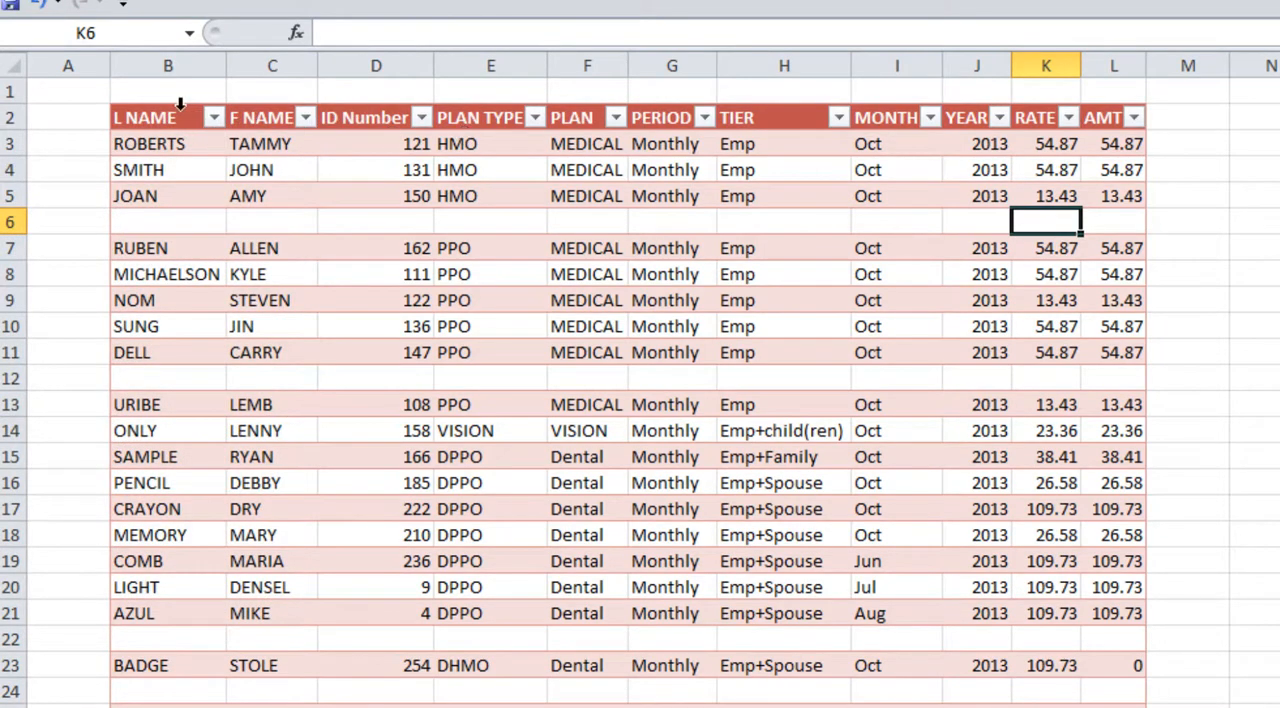
Step: Examine how the table's header labels are displayed while moving down through the data and back to the start
left_click_drag(155, 117, 1003, 113)
left_click(790, 328)
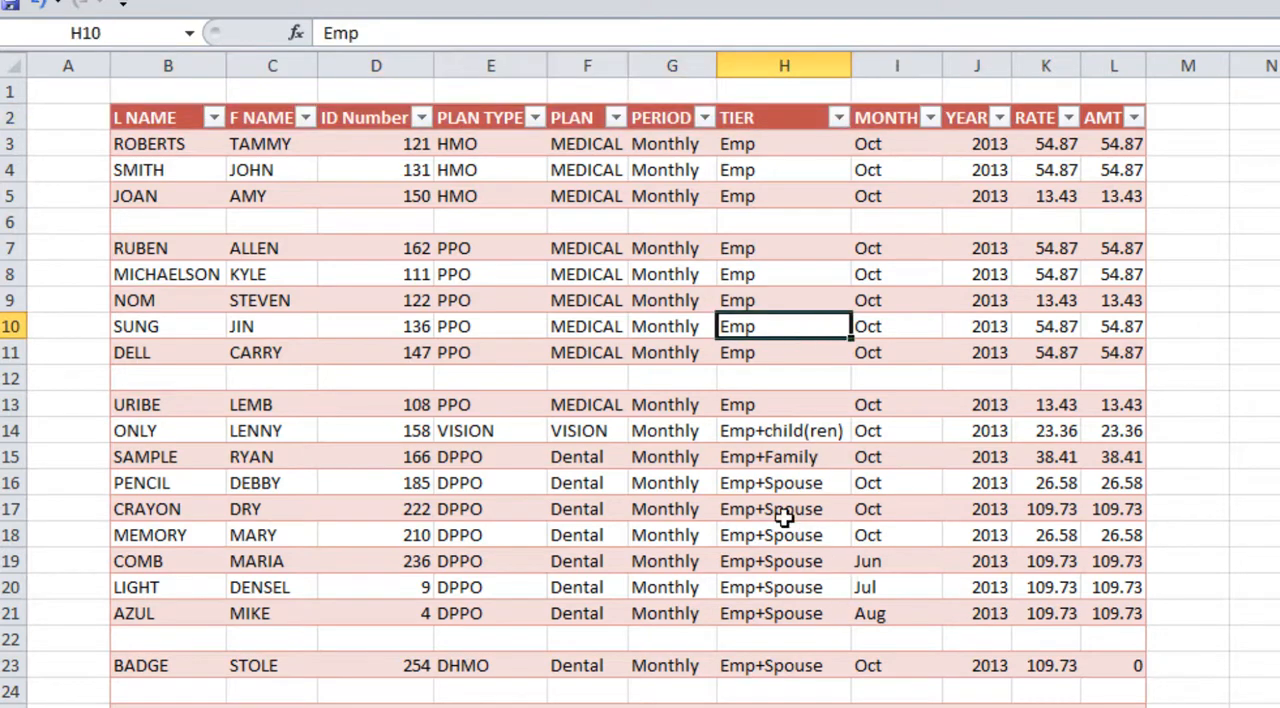
scroll(780, 516, "down", 2)
scroll(784, 516, "up", 2)
scroll(784, 516, "down", 2)
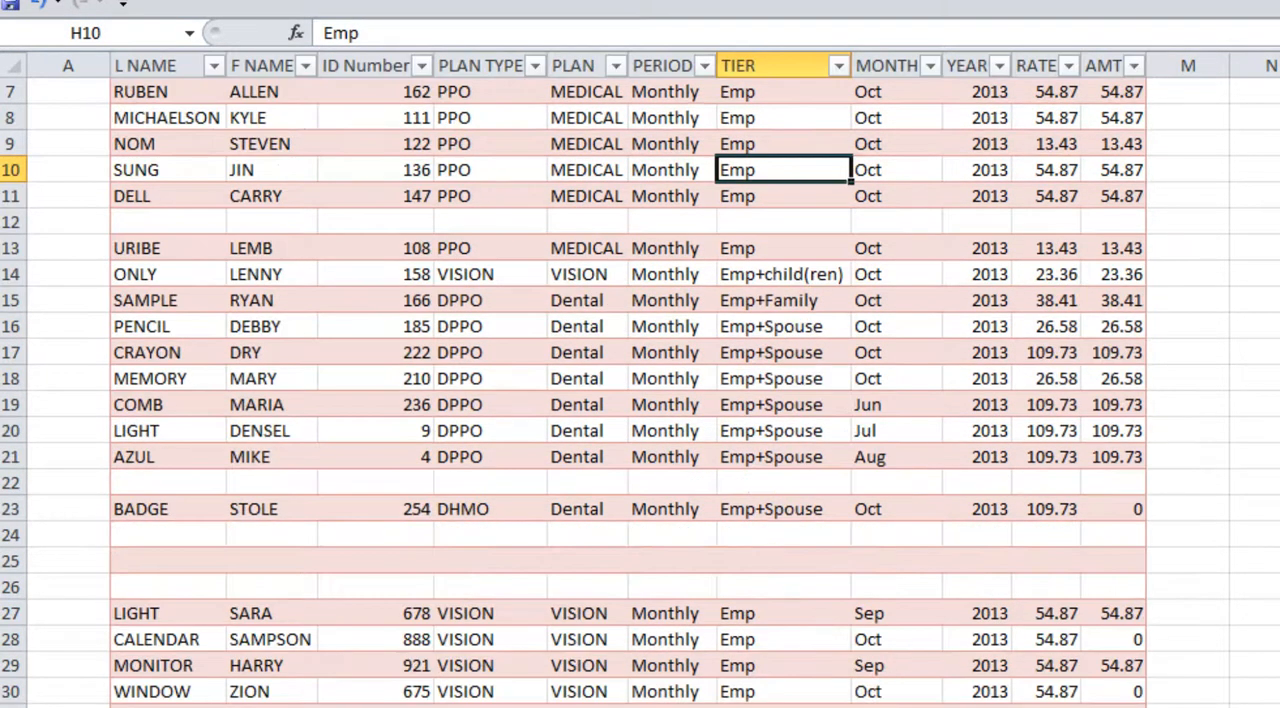
scroll(868, 615, "up", 2)
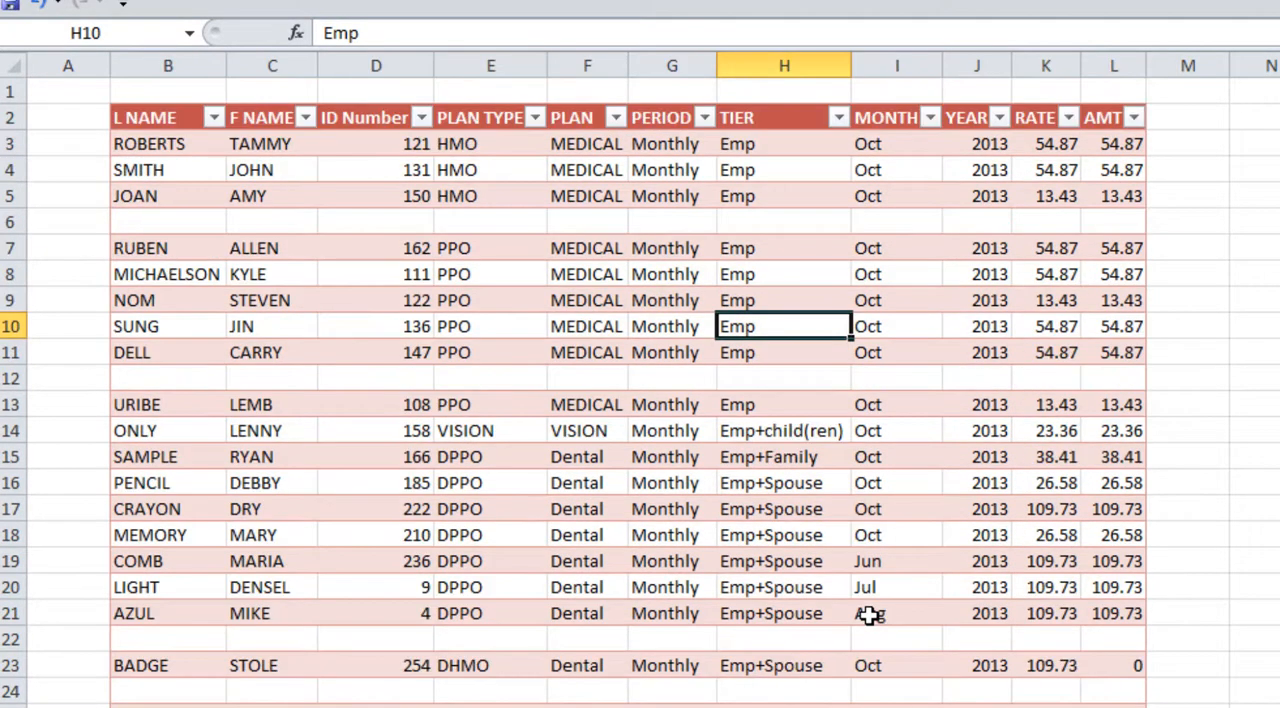